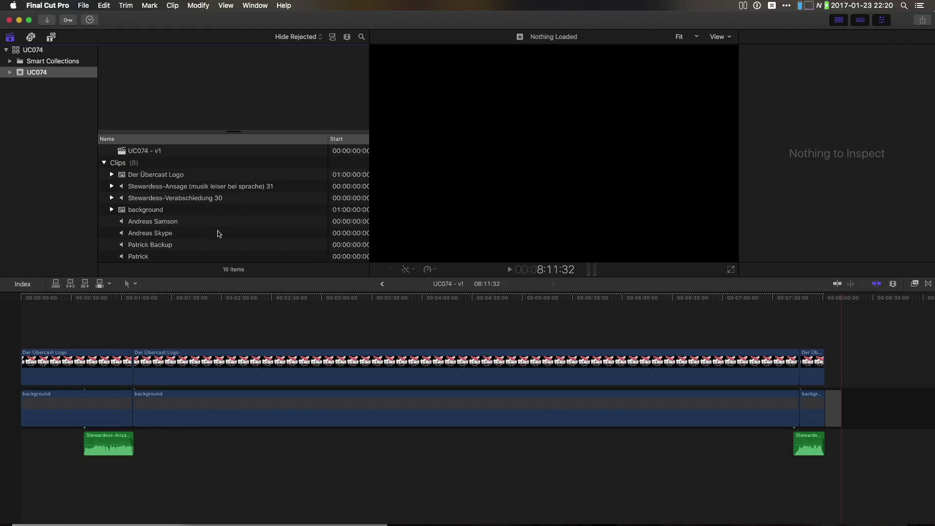
left_click(201, 222)
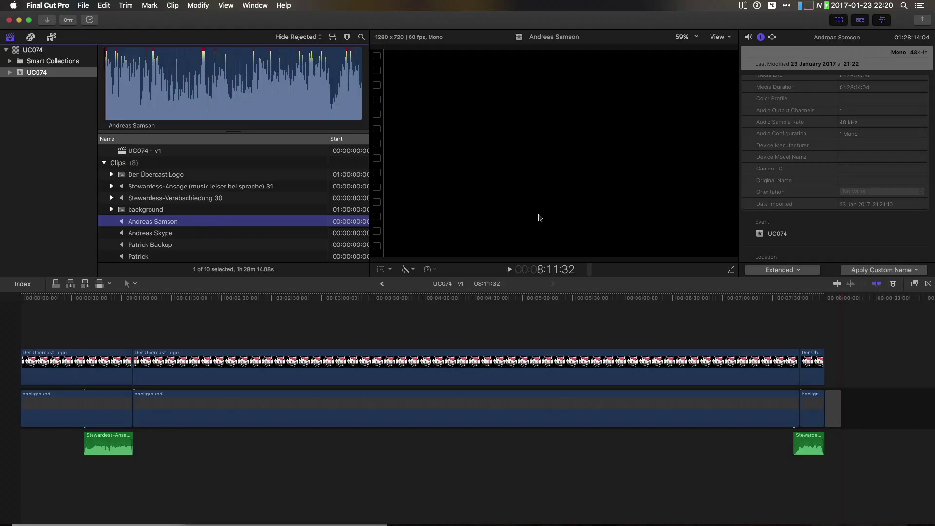
scroll(828, 142, "up", 5)
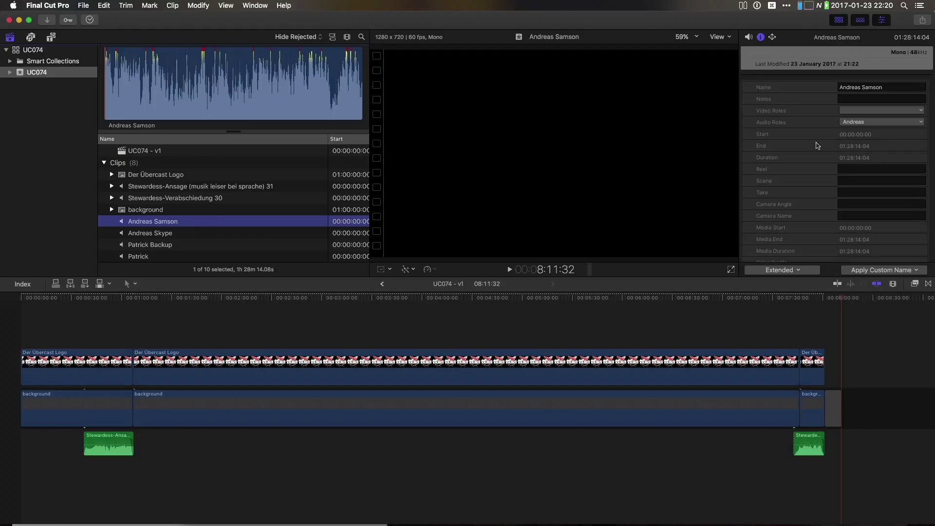
key("ctrl+alt+r")
mouse_move(502, 197)
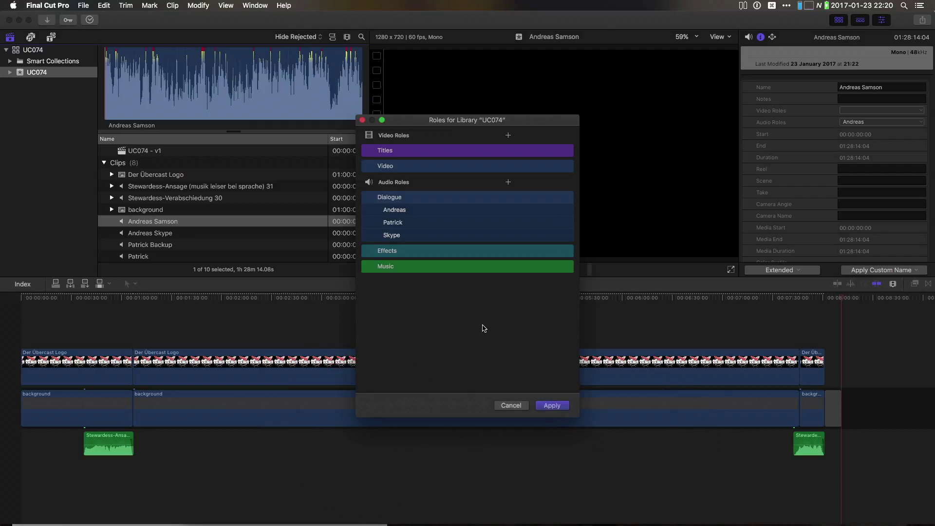
left_click(510, 405)
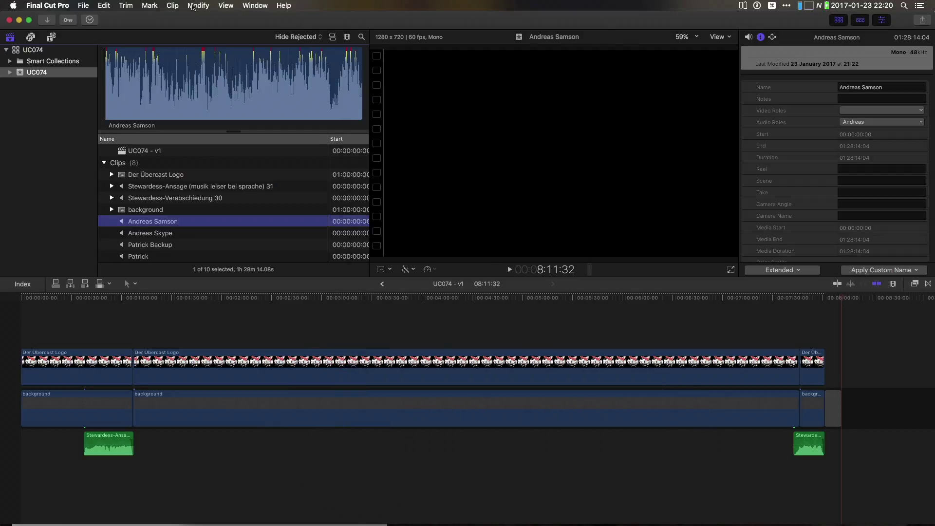
- Reopen Edit Roles and inspect the Andreas, Patrick and Skype Dialogue subroles, then cancel
left_click(195, 6)
left_click(247, 178)
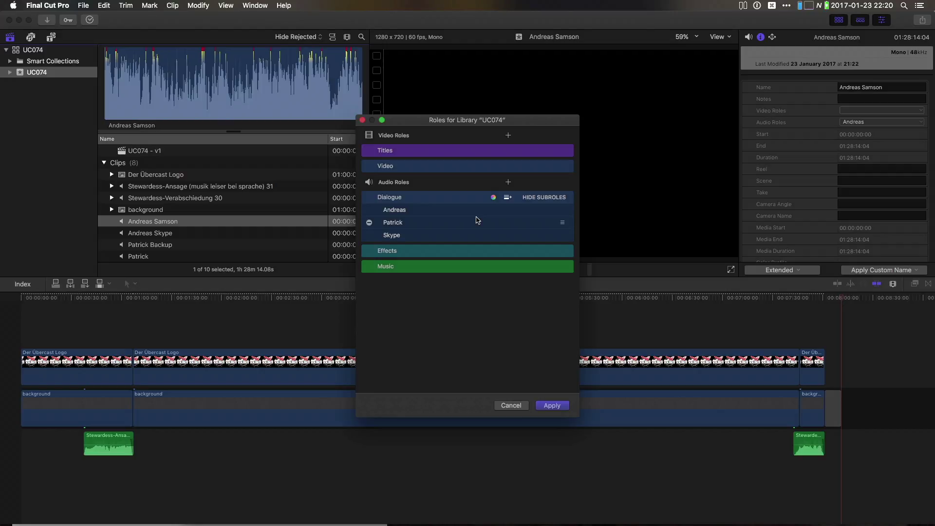
left_click(422, 234)
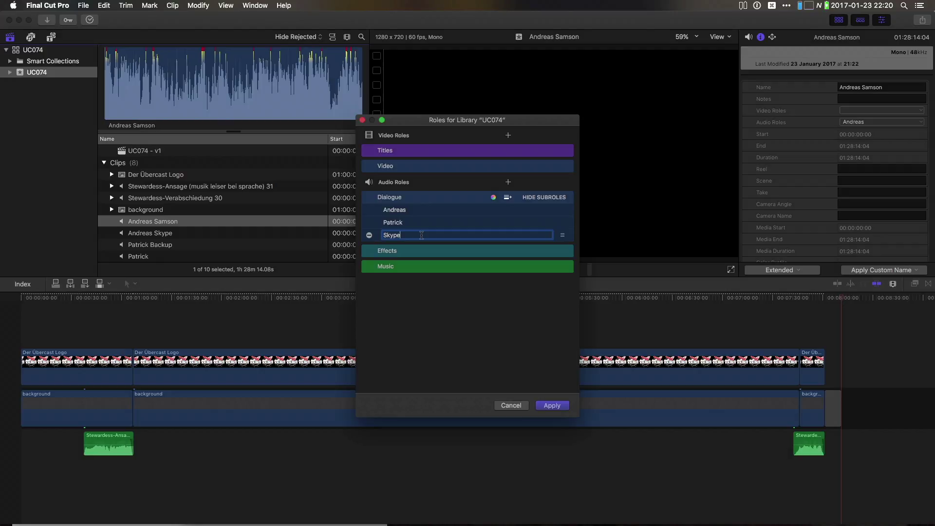
left_click(501, 408)
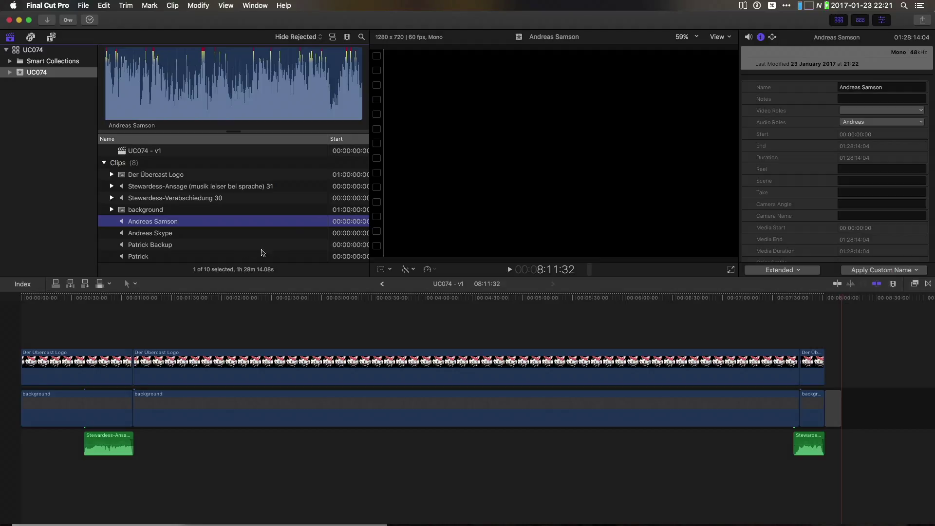
- Check the audio roles of Andreas Skype, Patrick Backup and Patrick, ending on Patrick's subrole
left_click(882, 122)
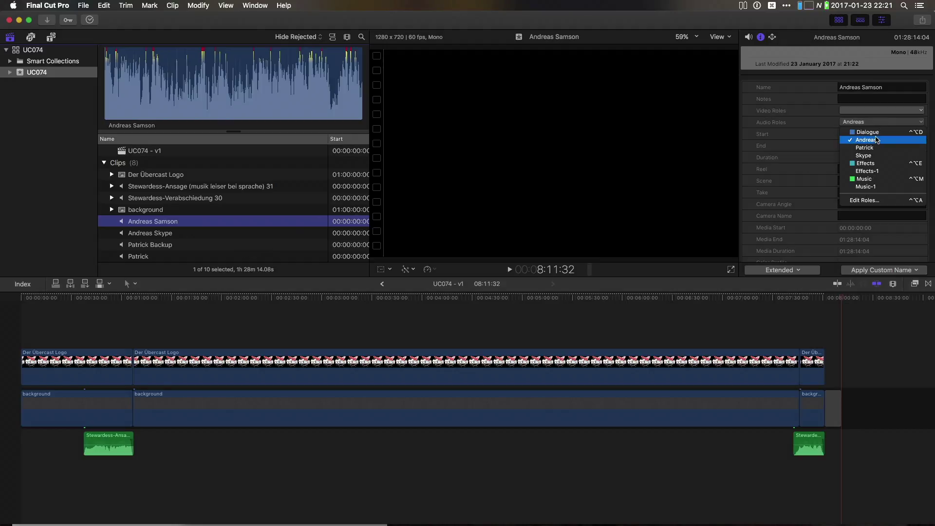
left_click(271, 234)
left_click(269, 234)
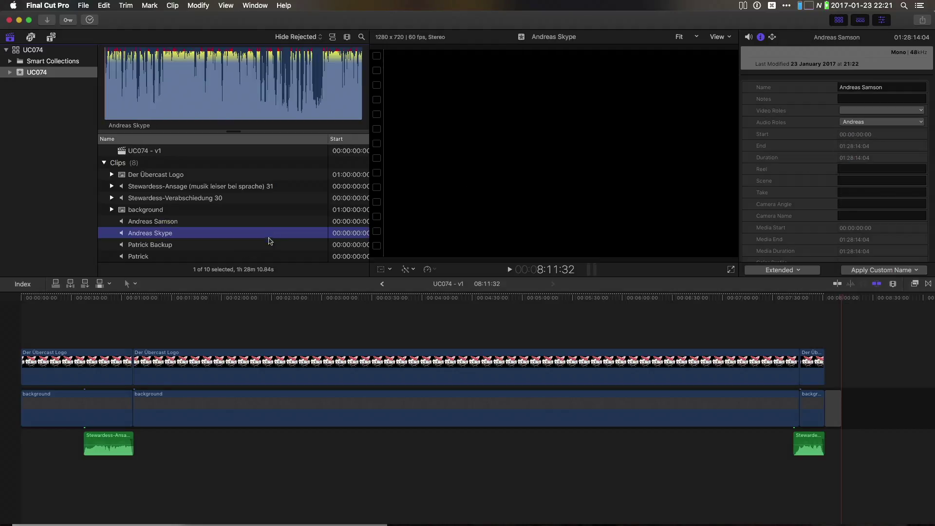
left_click(270, 245, "shift")
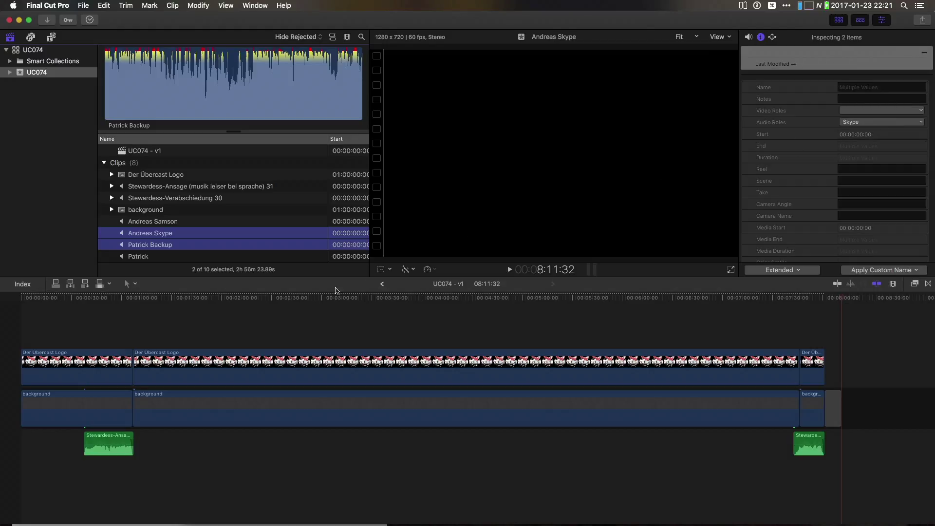
left_click(311, 257)
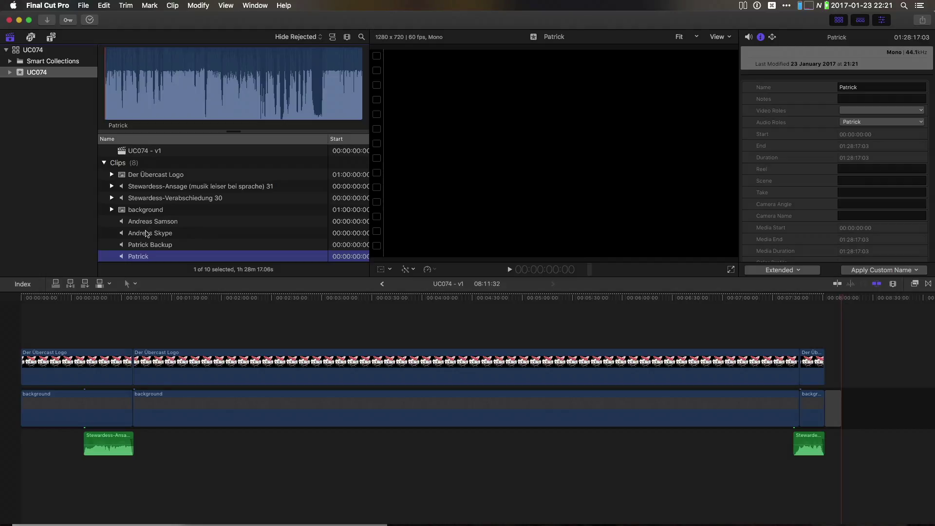
- Stack Andreas Skype, Patrick and Andreas Samson in the timeline at the playhead after the intro
left_click_drag(146, 233, 844, 407)
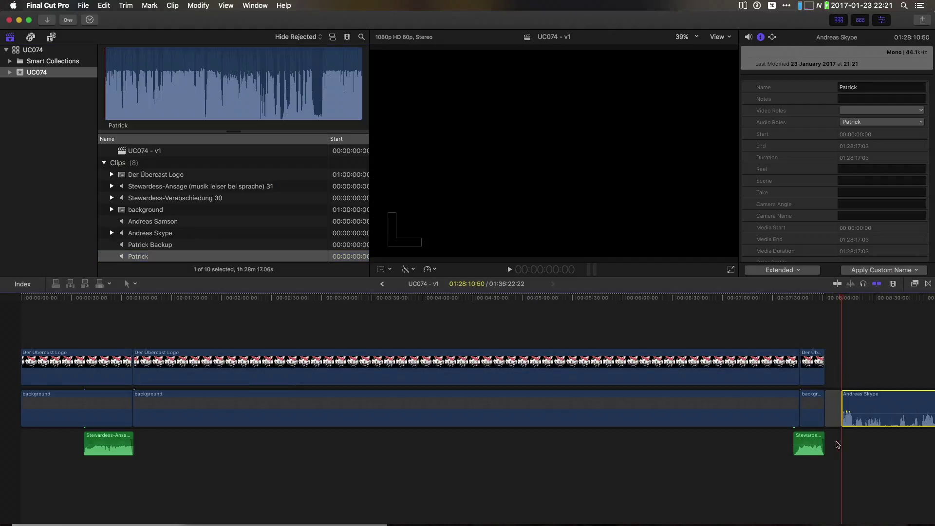
scroll(587, 377, "right", 10)
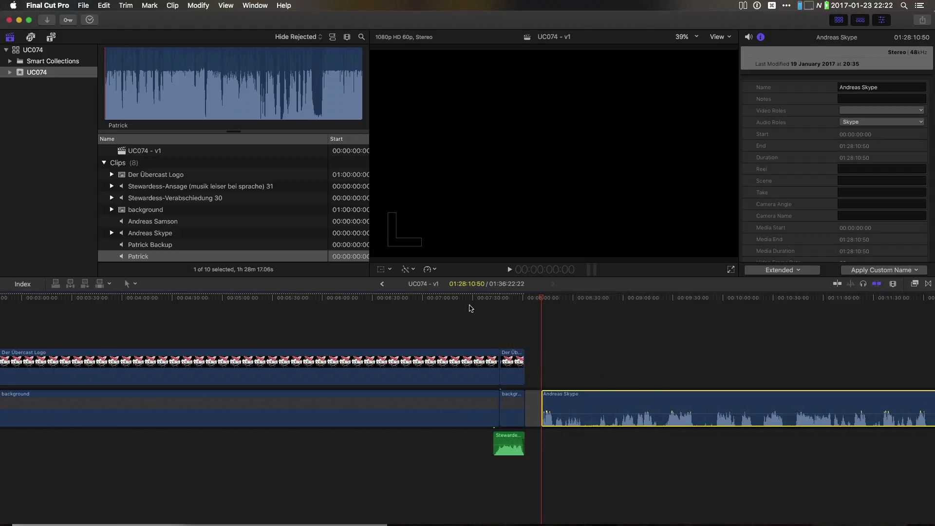
left_click_drag(124, 256, 555, 444)
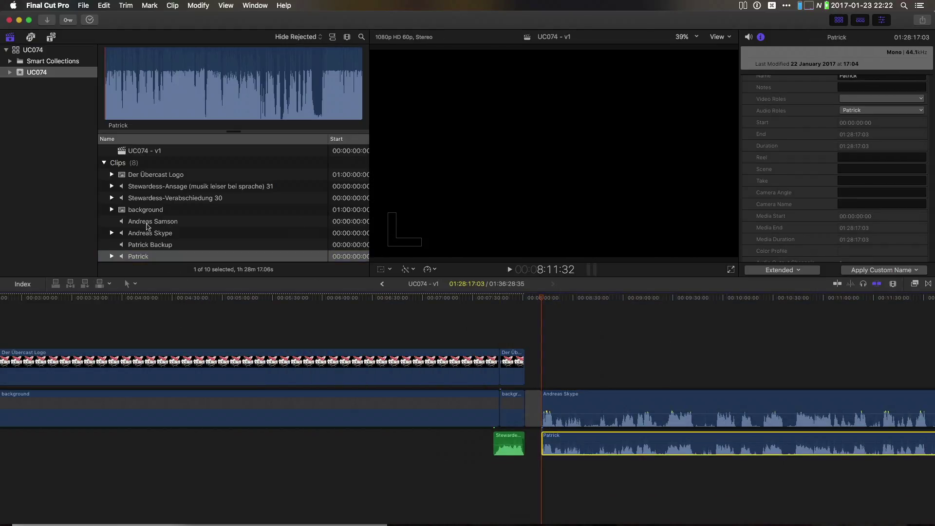
left_click_drag(149, 223, 546, 476)
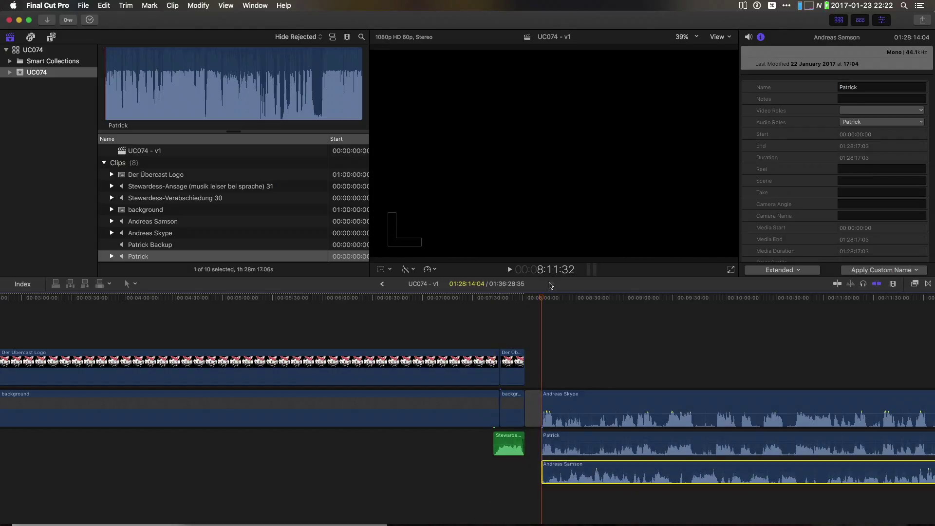
left_click(550, 298)
- Shift Patrick later to sync the waveforms, fit the project, and select all three clips
key("super+equal")
key("super+equal")
key("super+equal")
key("super+equal")
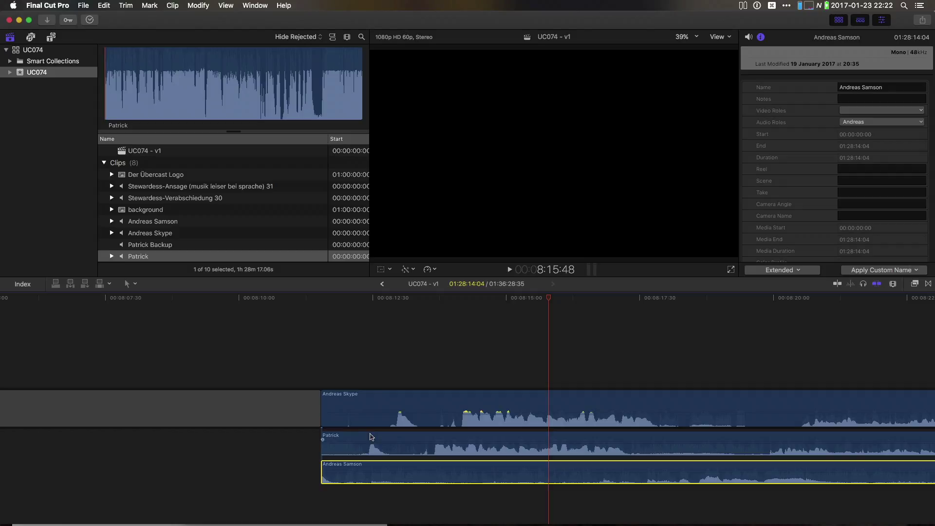
left_click(365, 299)
left_click_drag(365, 299, 400, 300)
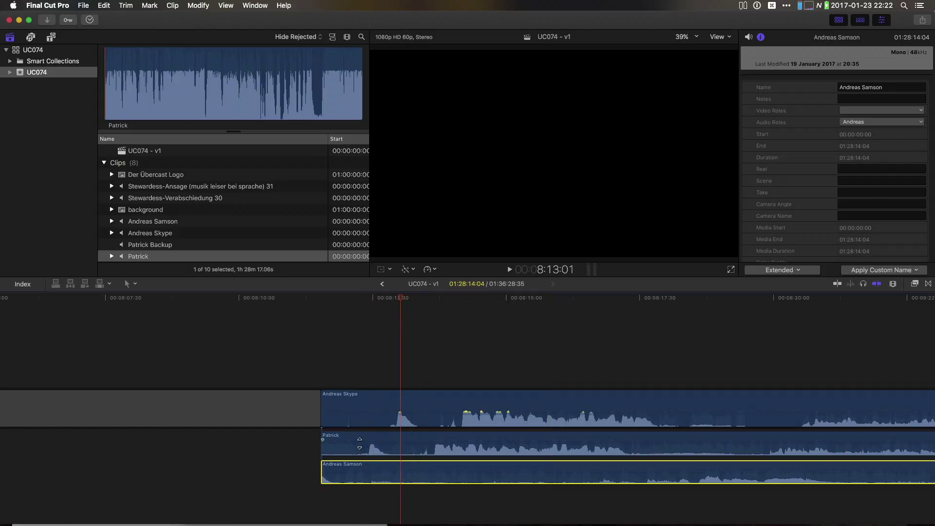
left_click_drag(362, 443, 387, 443)
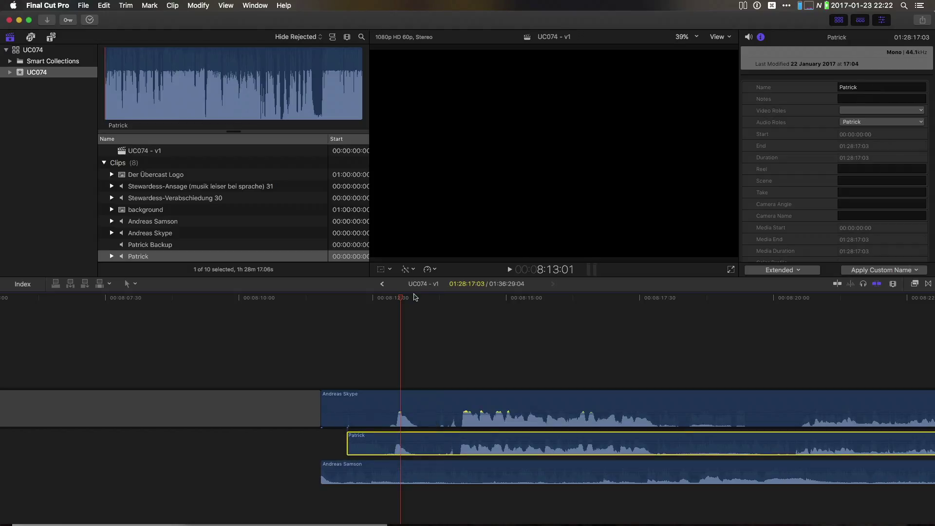
key("super+equal")
key("super+equal")
key("super+equal")
key("super+equal")
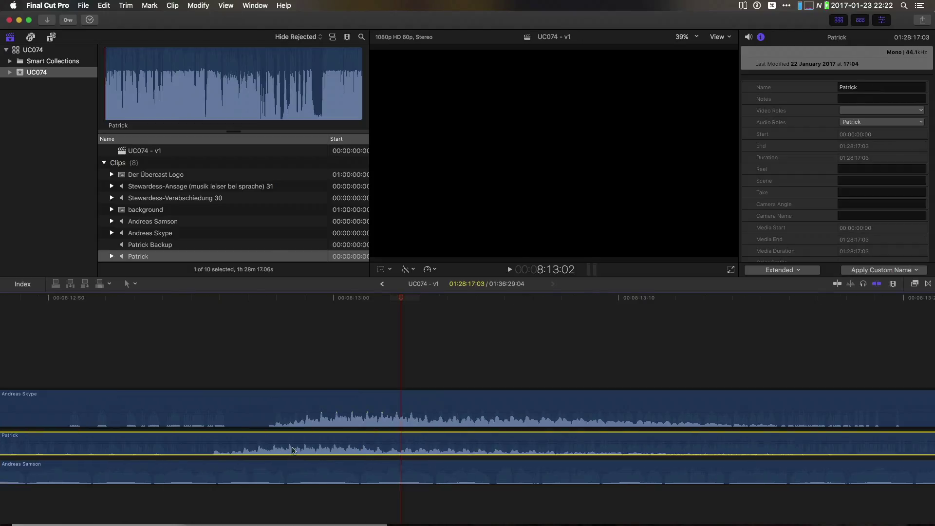
left_click_drag(326, 300, 306, 298)
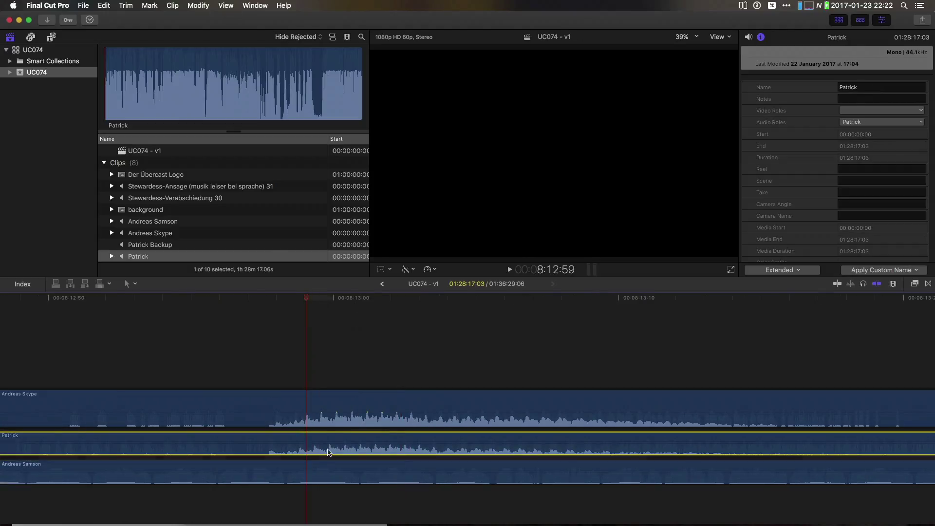
key("shift+z")
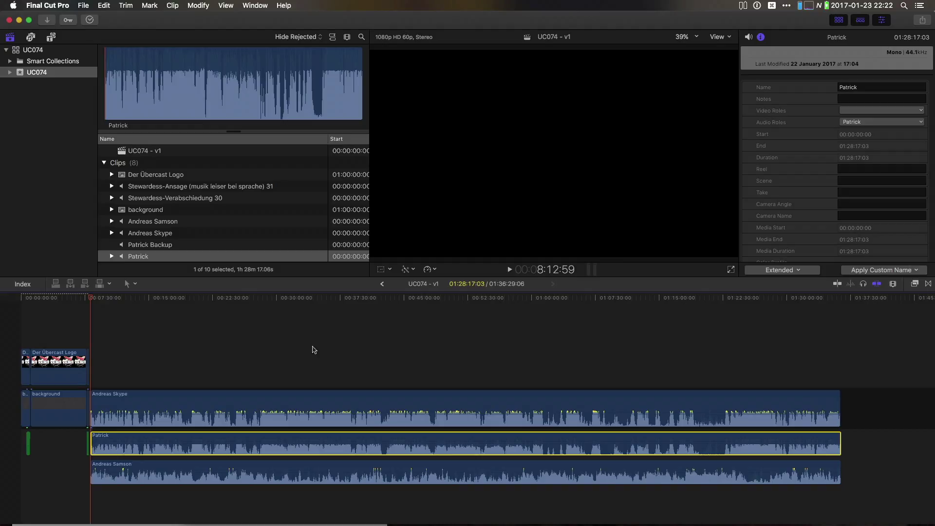
left_click_drag(310, 348, 469, 502)
- Combine the three speaker clips into a compound clip named UC074, then undo it
key("alt+g")
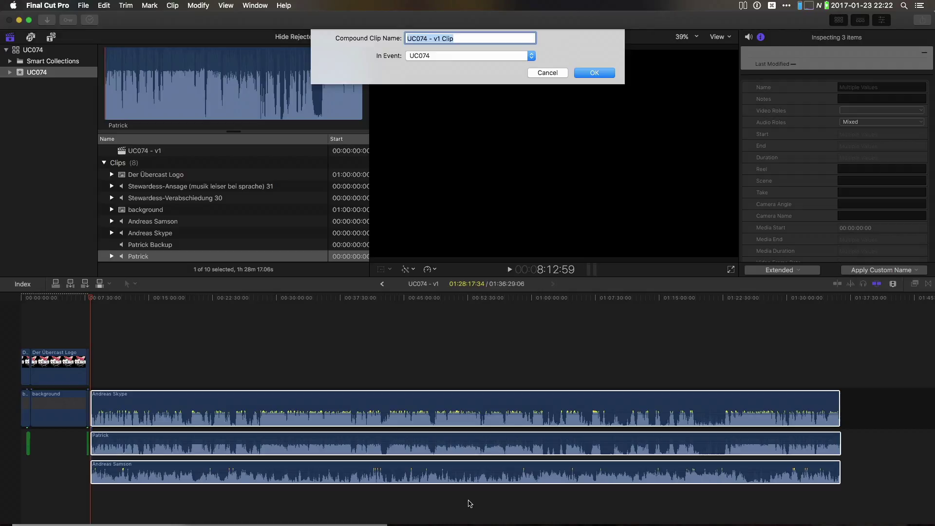
key("Right")
key("BackSpace")
key("BackSpace")
key("BackSpace")
key("BackSpace")
key("BackSpace")
key("BackSpace")
key("BackSpace")
key("BackSpace")
key("BackSpace")
key("BackSpace")
key("Return")
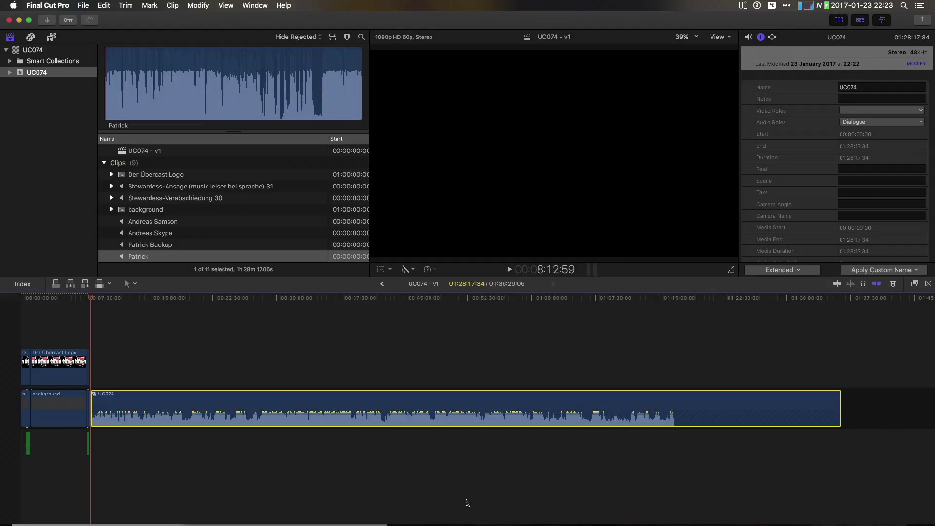
key("super+z")
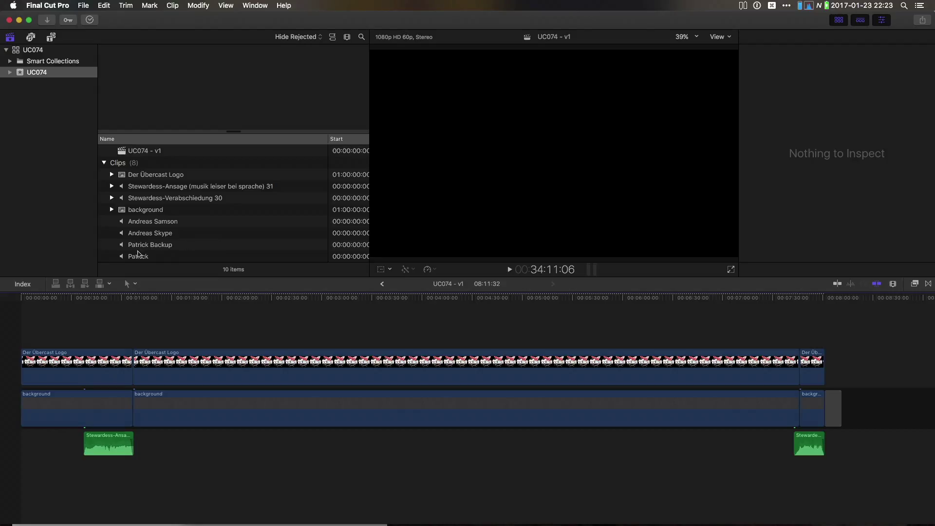
- Synchronize the Patrick, Andreas Skype and Andreas Samson clips into one clip named UC074
left_click(139, 254)
left_click(149, 233, "super")
left_click(150, 225, "super")
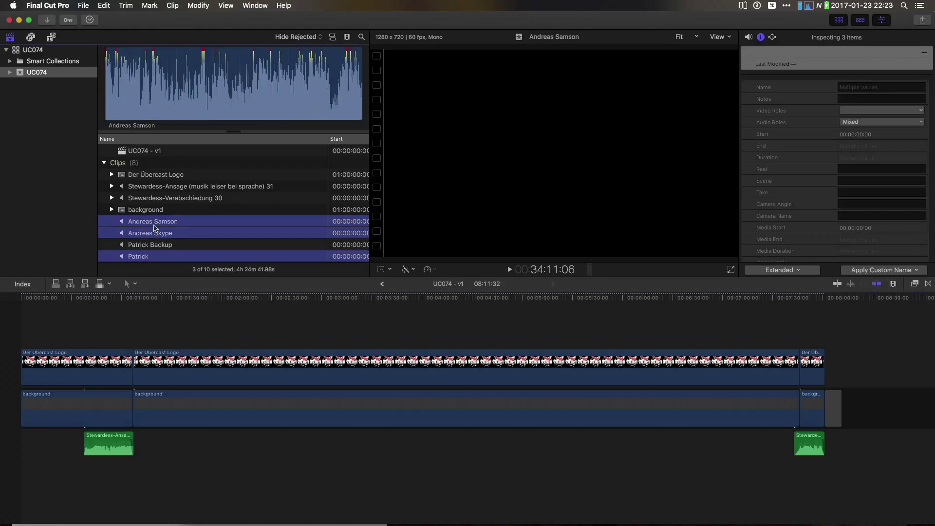
right_click(155, 220)
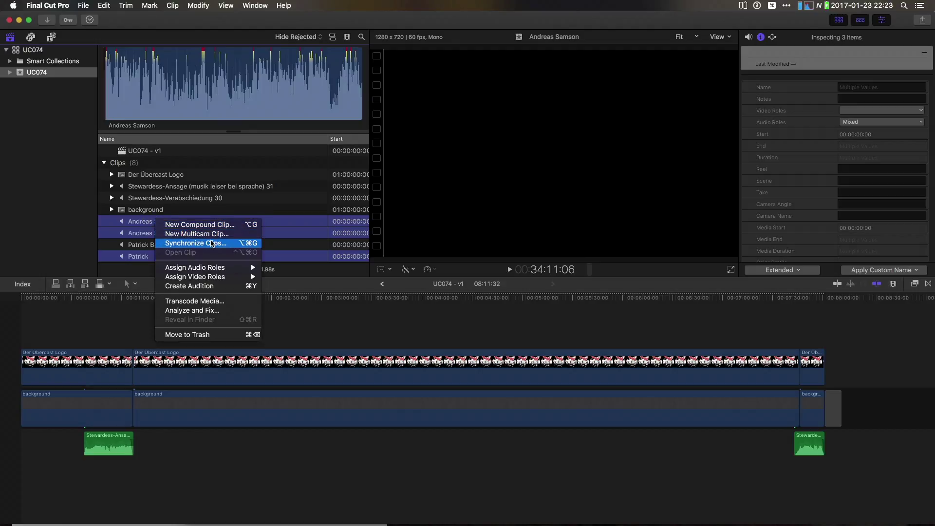
left_click(228, 244)
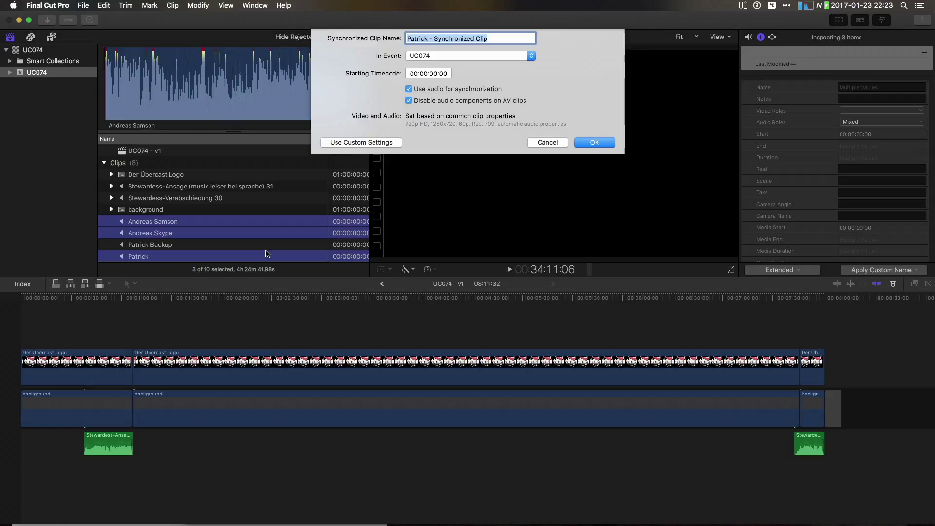
type("Uc")
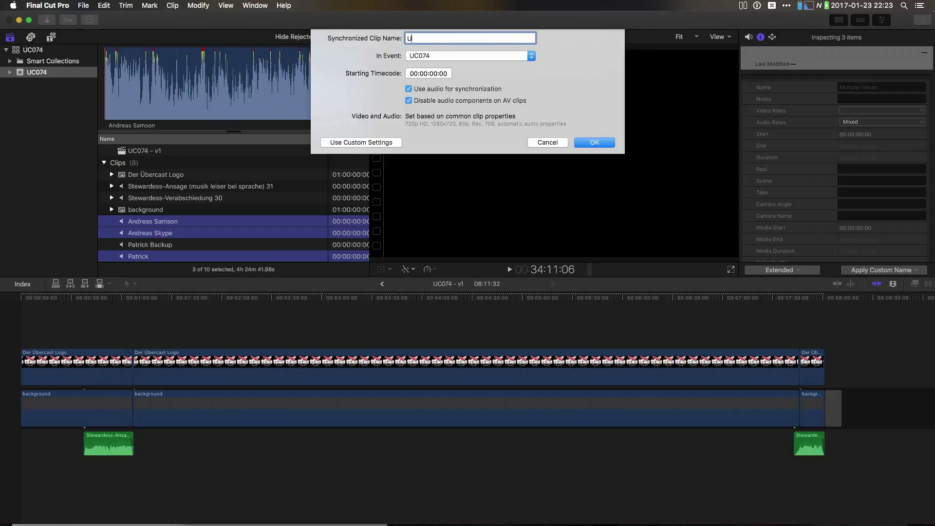
type("C074")
left_click(600, 143)
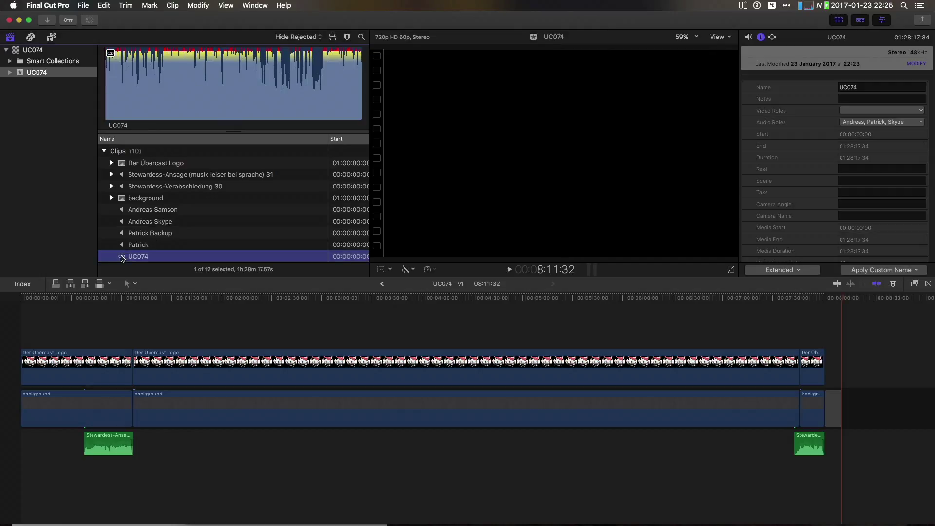
- Append the synced UC074 clip at the timeline's end, followed by UC074 - Manual Sync
left_click_drag(125, 257, 845, 415)
key("shift+z")
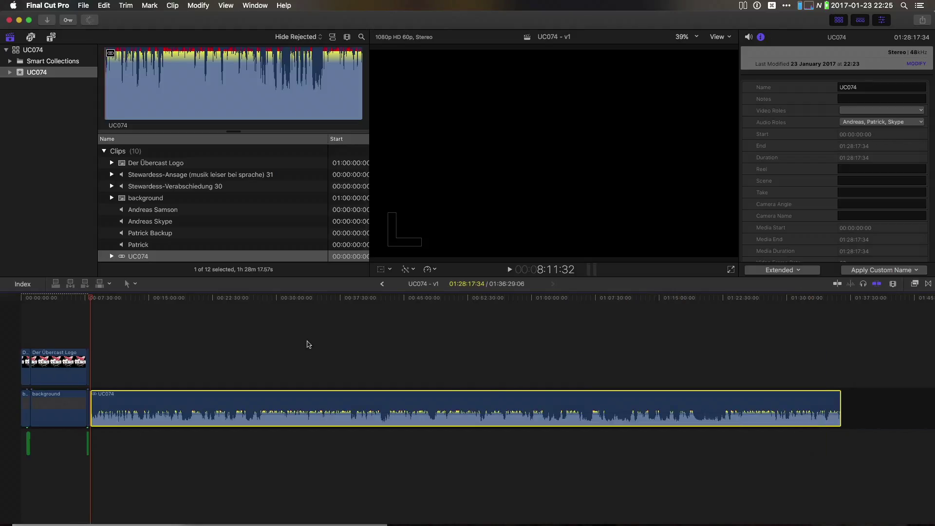
left_click(209, 298)
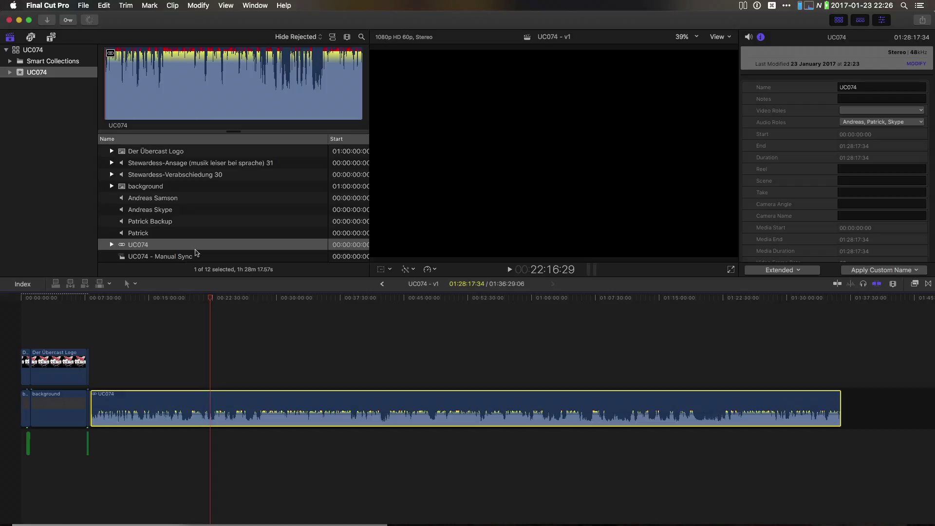
left_click(143, 259)
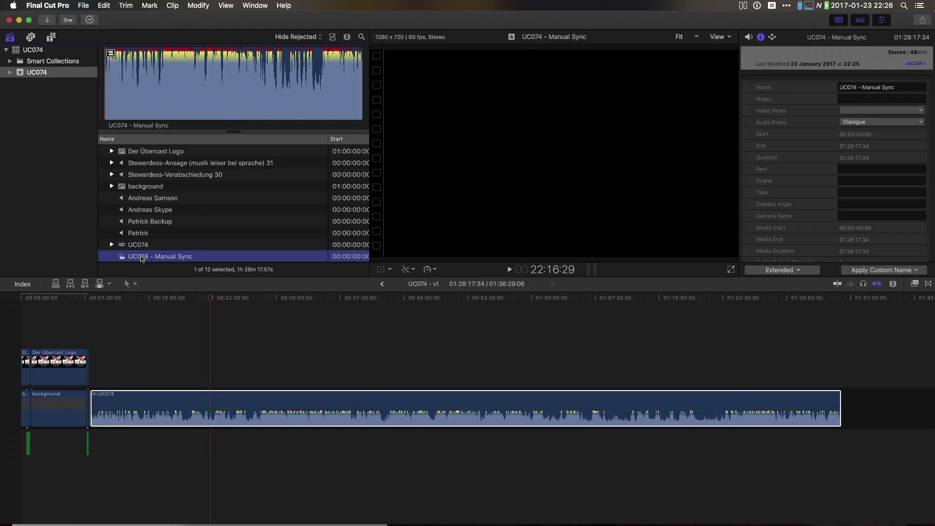
left_click_drag(142, 258, 866, 414)
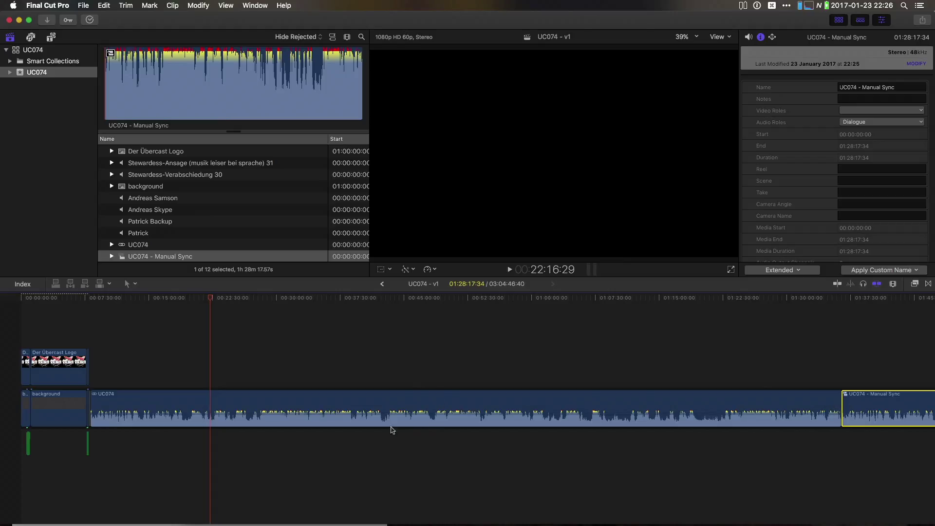
- Set UC074 - Manual Sync's Audio Configuration to show Subroles, then select Patrick Backup
left_click(749, 37)
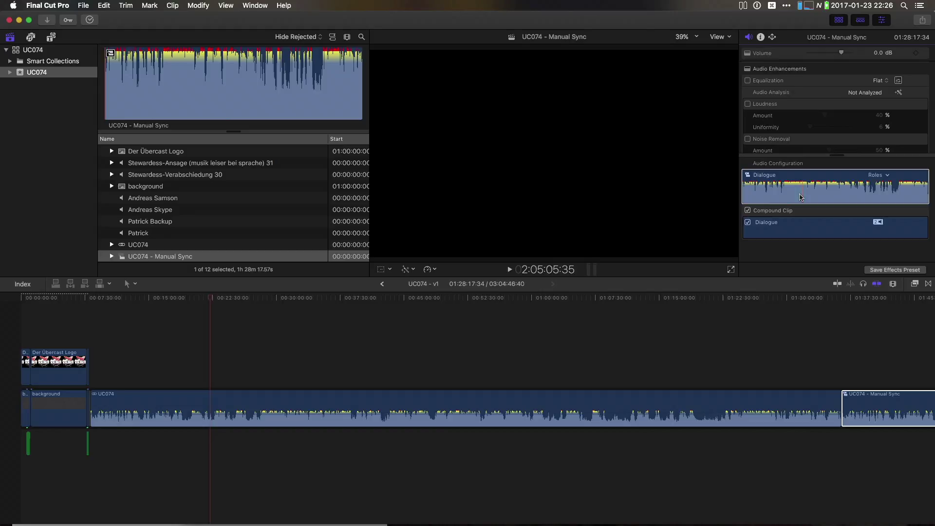
left_click(881, 175)
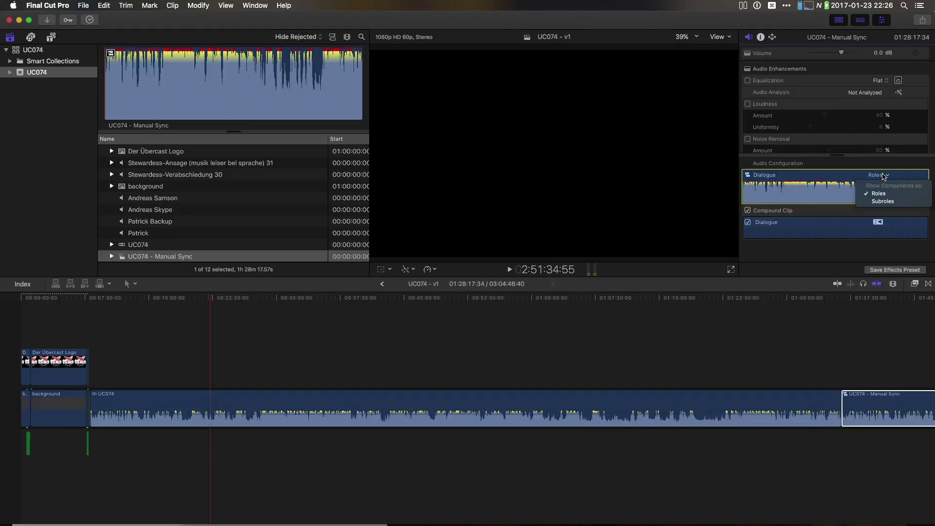
left_click(909, 201)
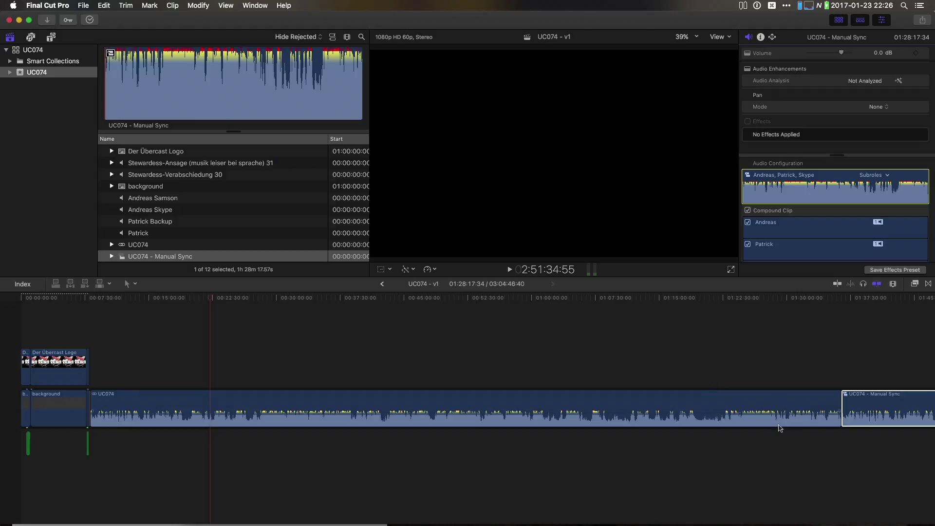
left_click(749, 404)
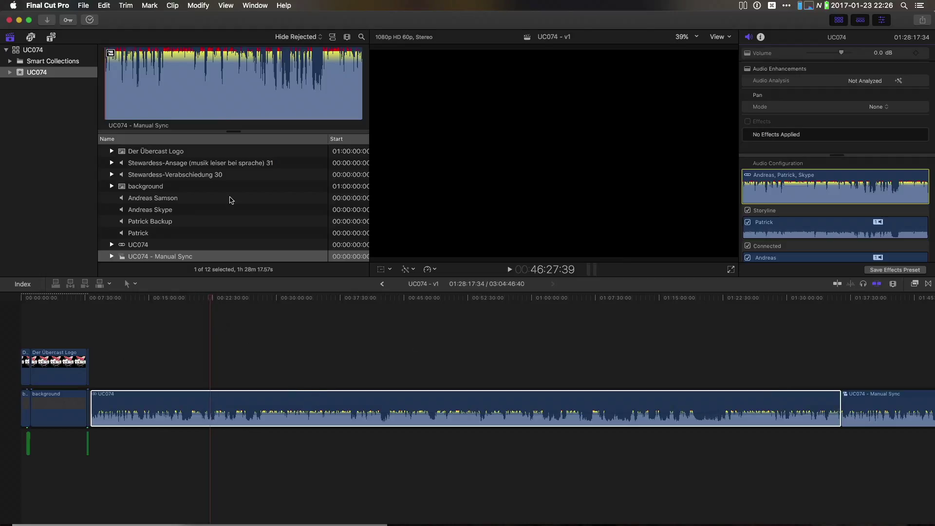
left_click(177, 222)
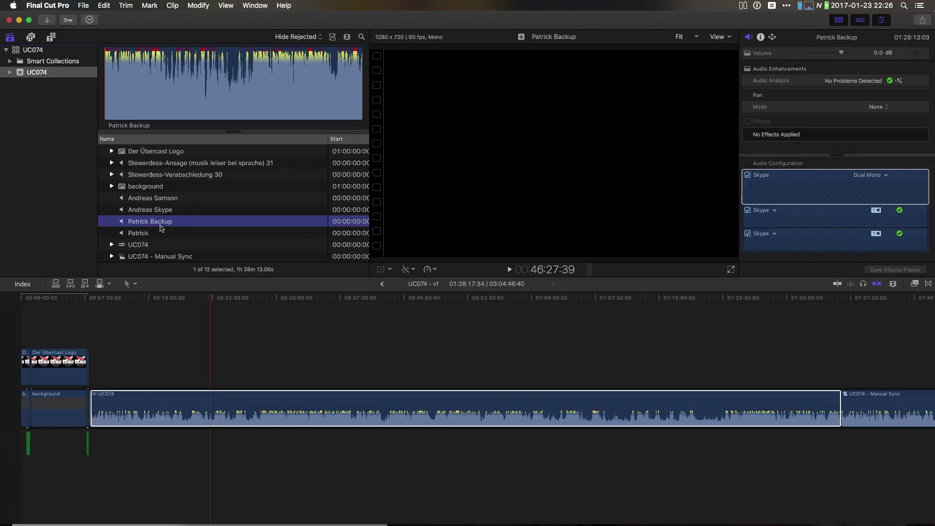
- Make Patrick Backup a compound clip named UC074 - Auto Sync
key("alt+g")
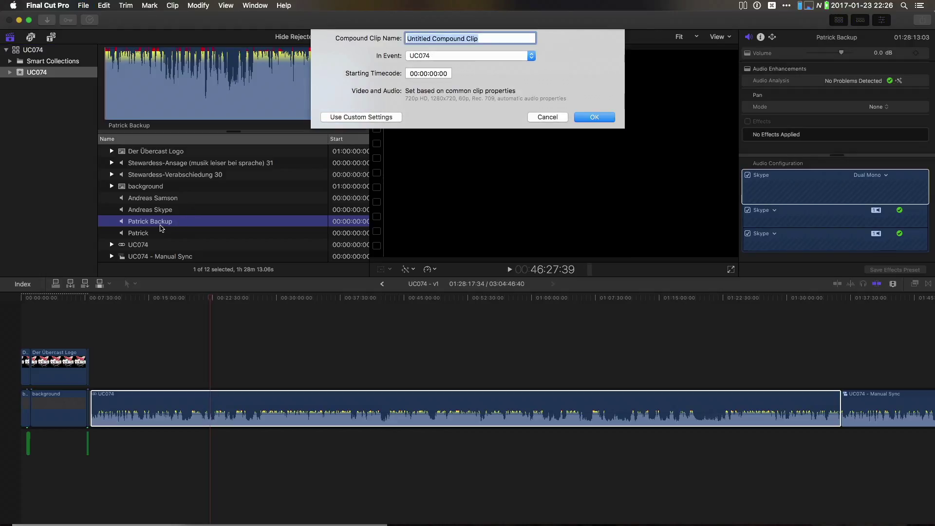
type("UC0")
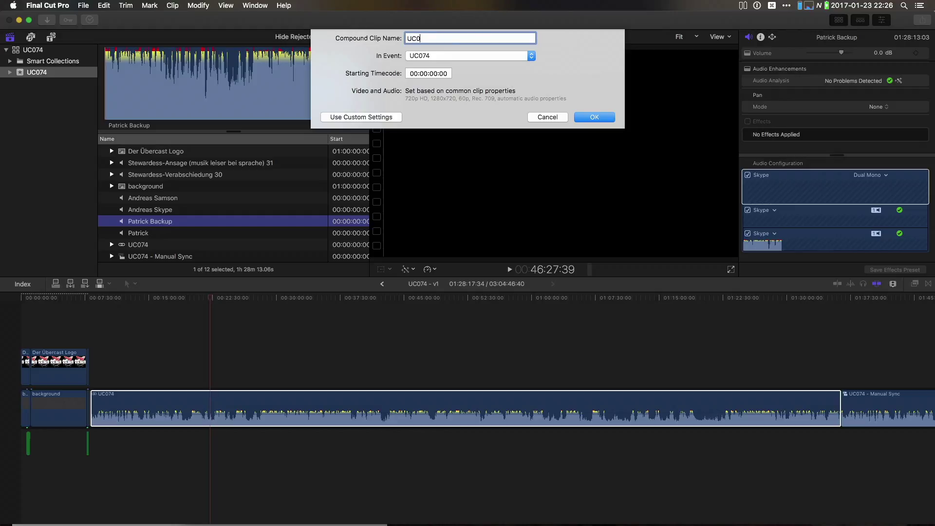
type("74 ")
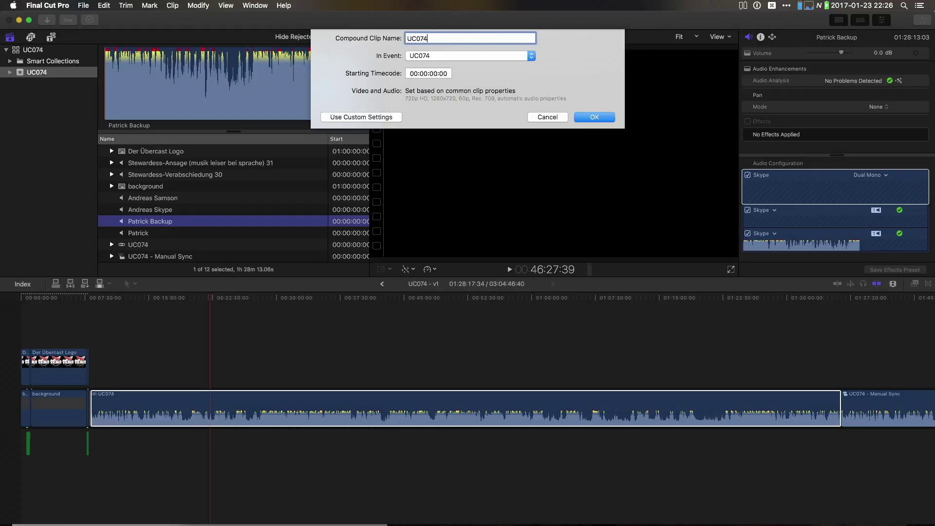
type("- A")
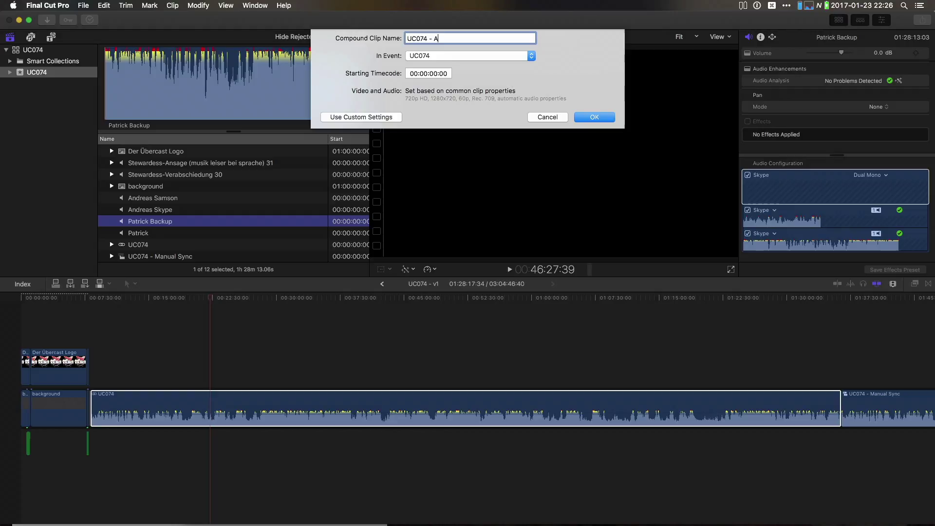
type("uto Sync")
key("Return")
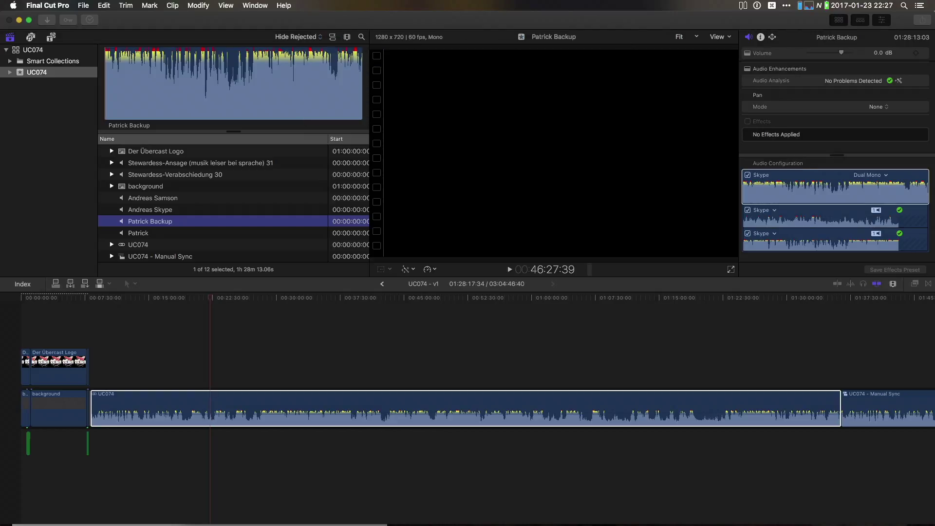
- Insert UC074 - Auto Sync before UC074 in the timeline and check its contents
left_click_drag(161, 259, 344, 390)
double_click(481, 404)
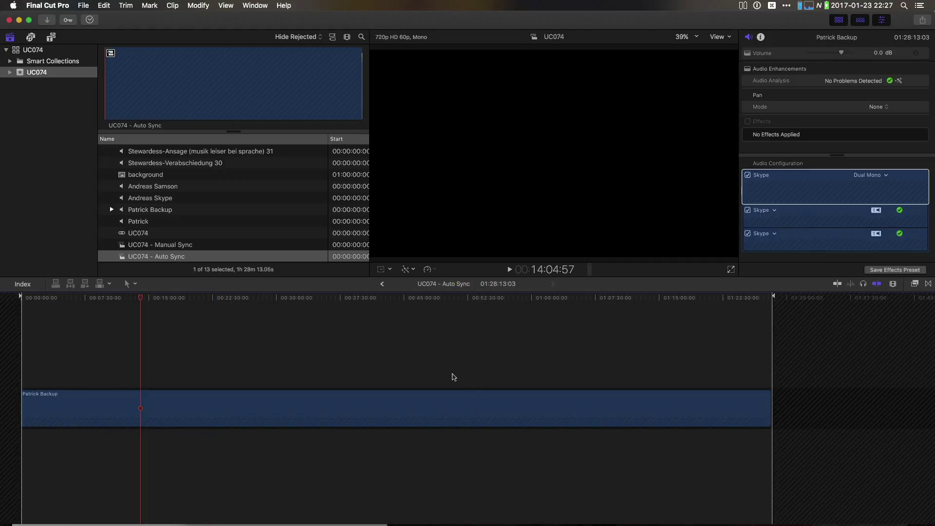
key("super+bracketleft")
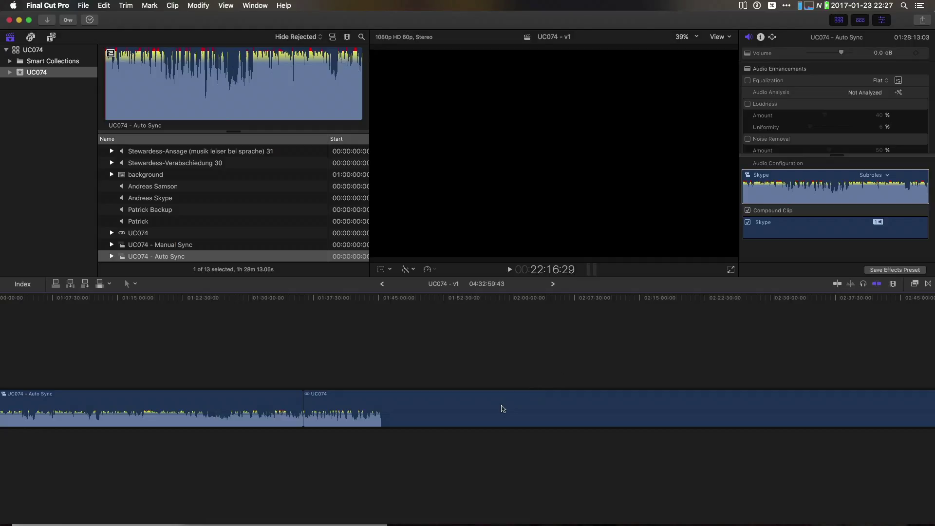
left_click(503, 408)
- Open the UC074 compound clip and select its three speaker clips
right_click(333, 399)
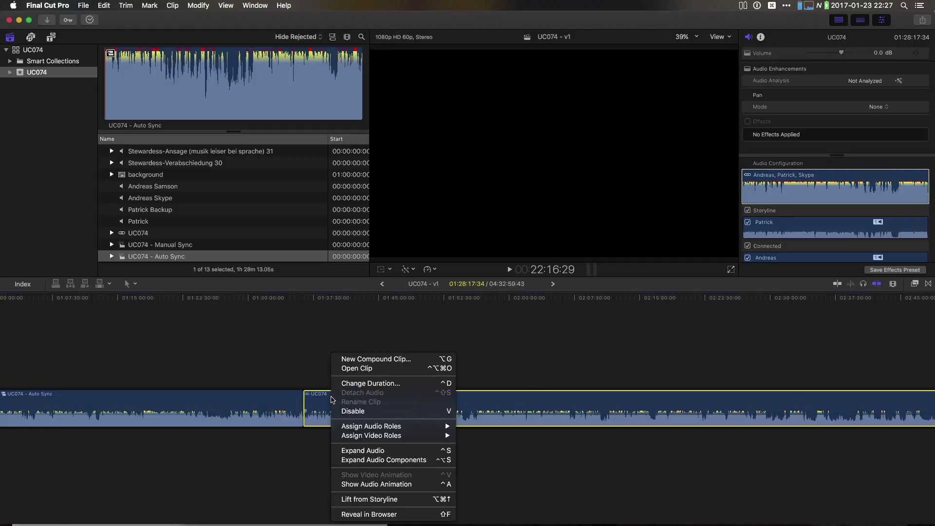
left_click(356, 368)
left_click_drag(187, 347, 400, 475)
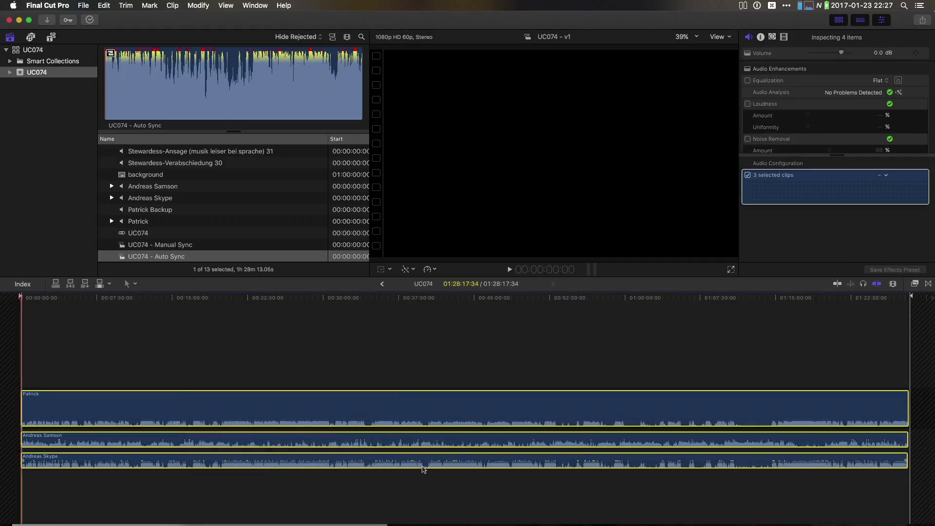
key("super+bracketleft")
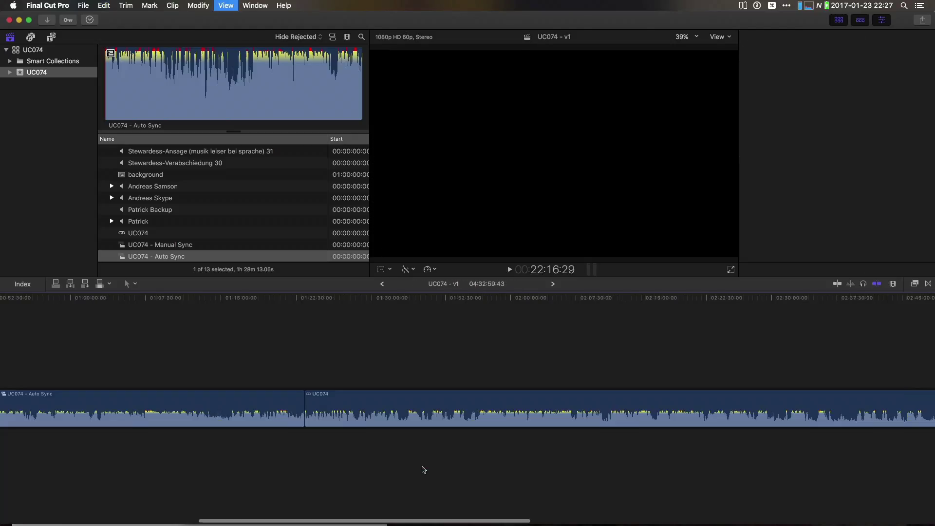
- Open UC074 - Auto Sync and paste the three speaker clips after Patrick Backup
scroll(294, 389, "left", 5)
left_click(299, 401)
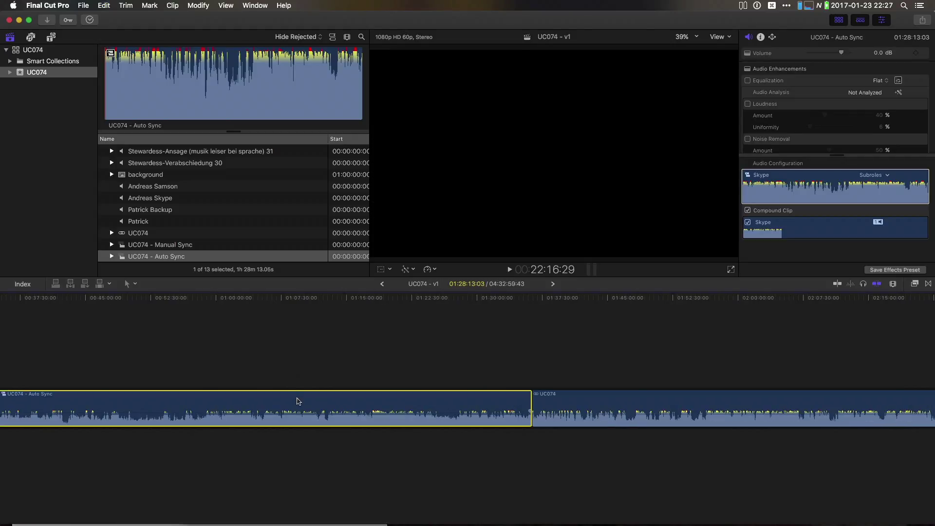
double_click(299, 401)
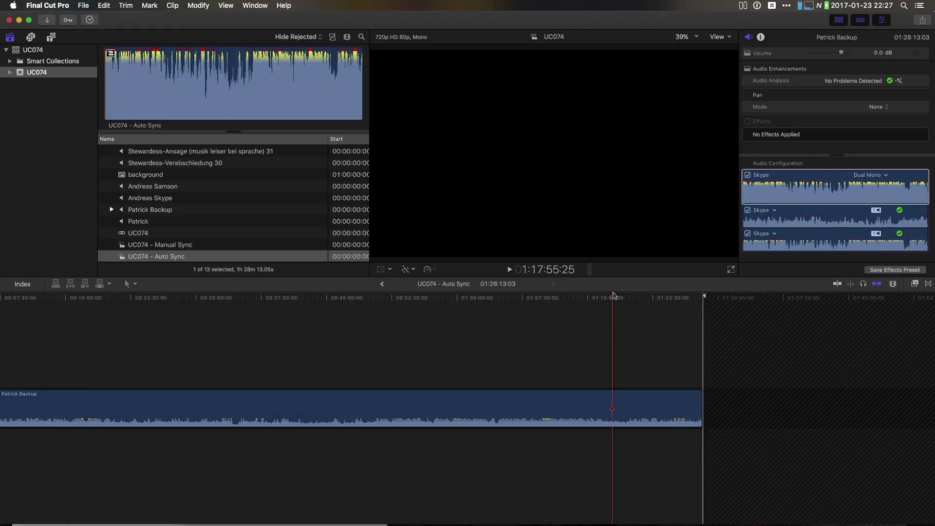
left_click(802, 304)
key("End")
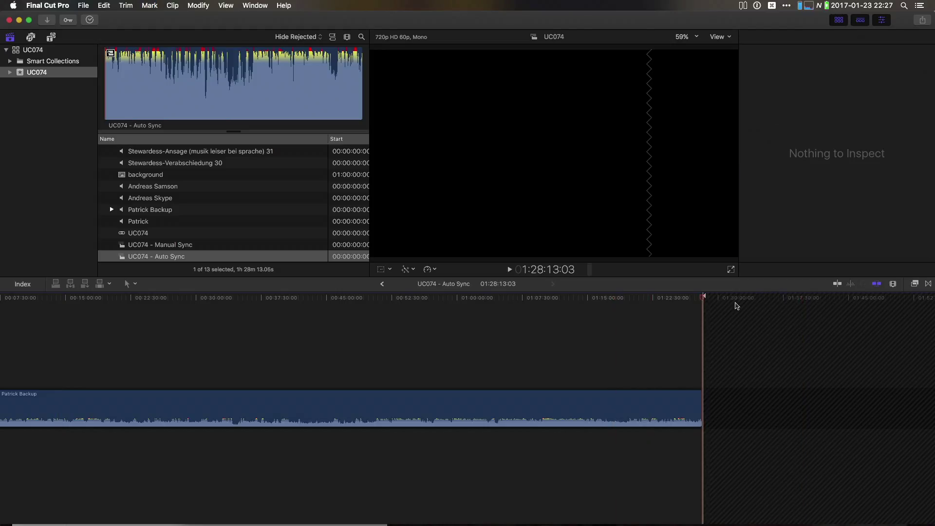
key("super+z")
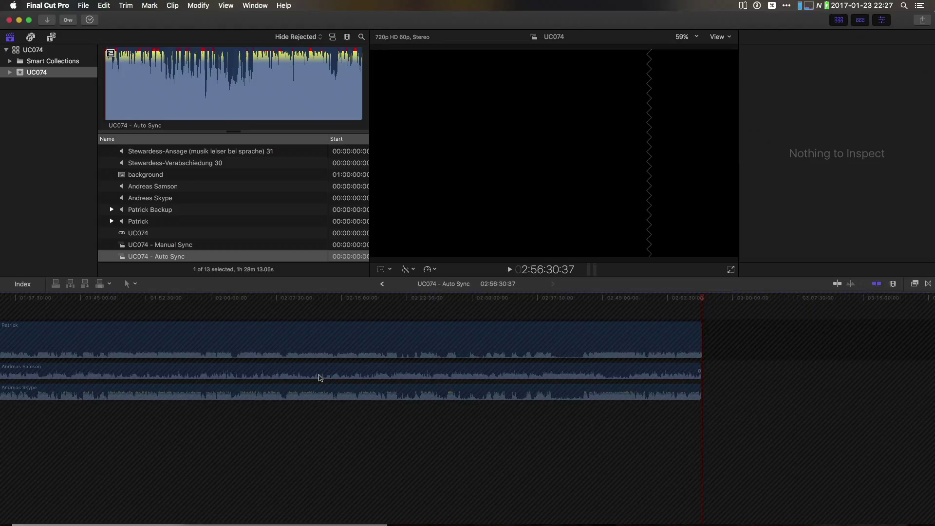
key("super+z")
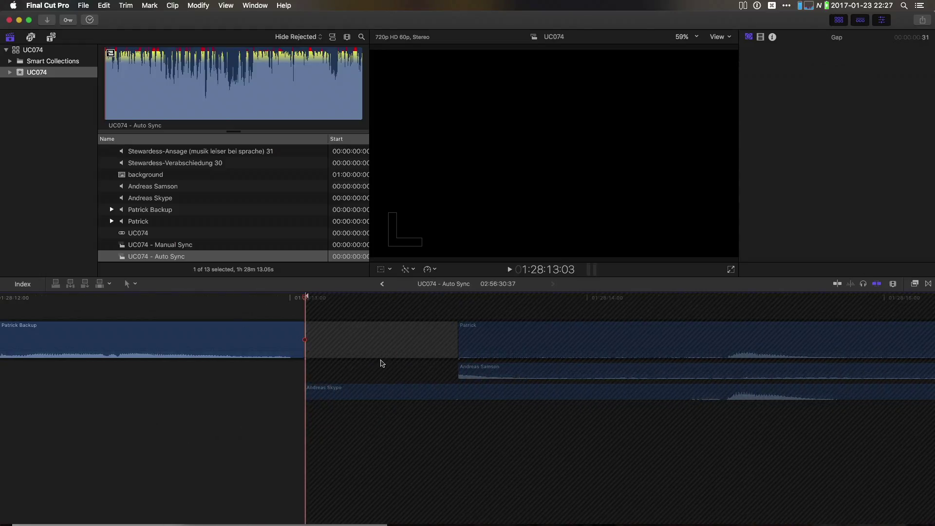
- Delete Patrick Backup from UC074 - Auto Sync, leaving only the three speaker recordings
left_click(724, 298)
left_click(304, 408)
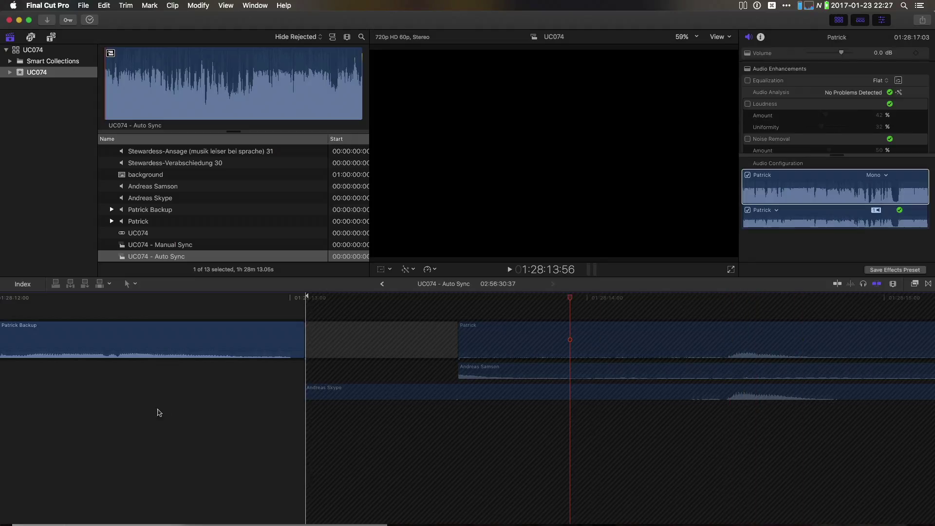
scroll(303, 438, "left", 5)
left_click_drag(335, 442, 152, 325)
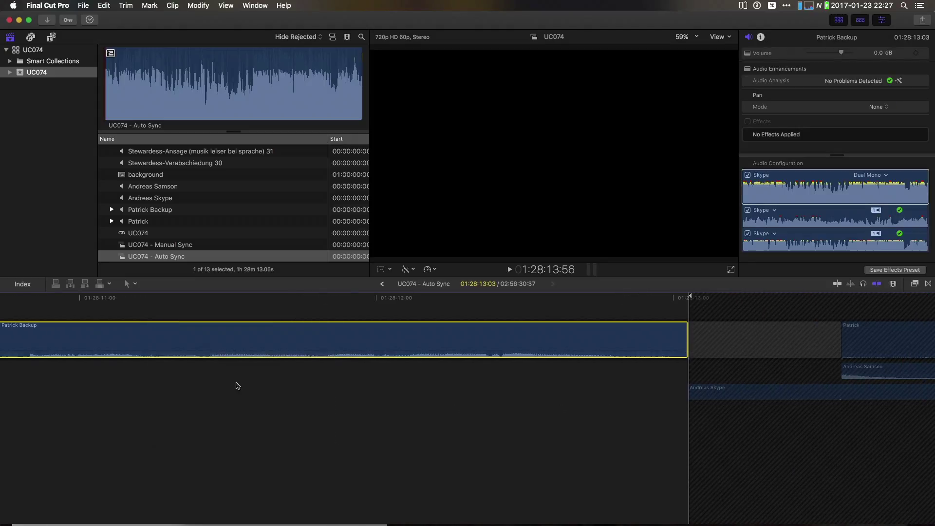
key("Delete")
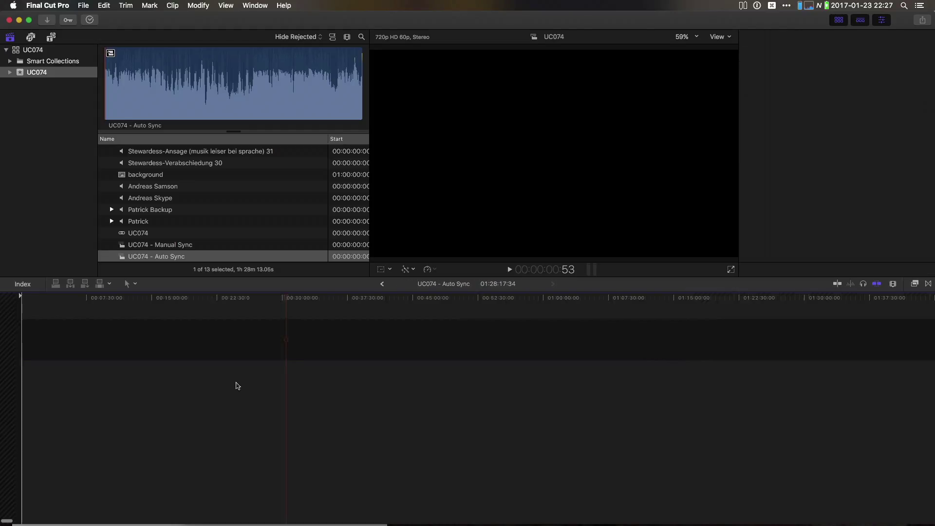
- Return to the UC074 - v1 project with the whole timeline fitted in view
key("shift+z")
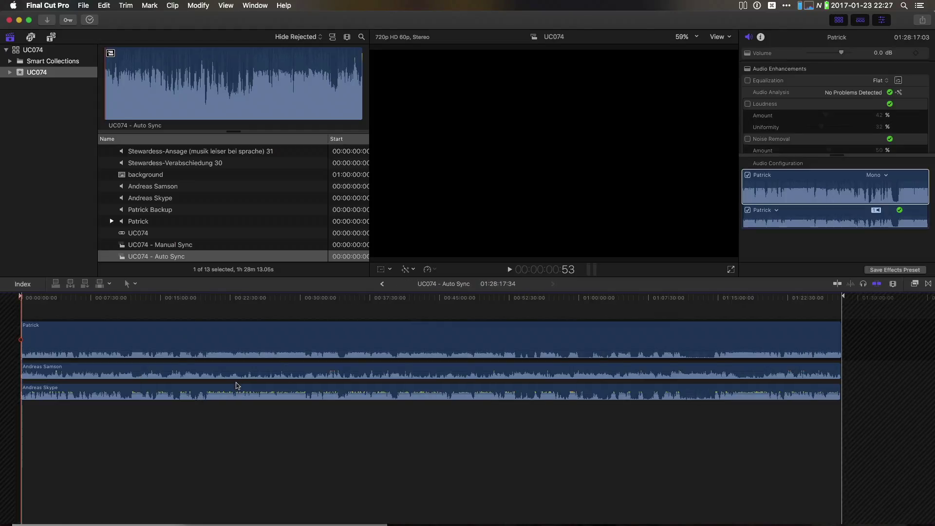
key("super+bracketleft")
key("shift+z")
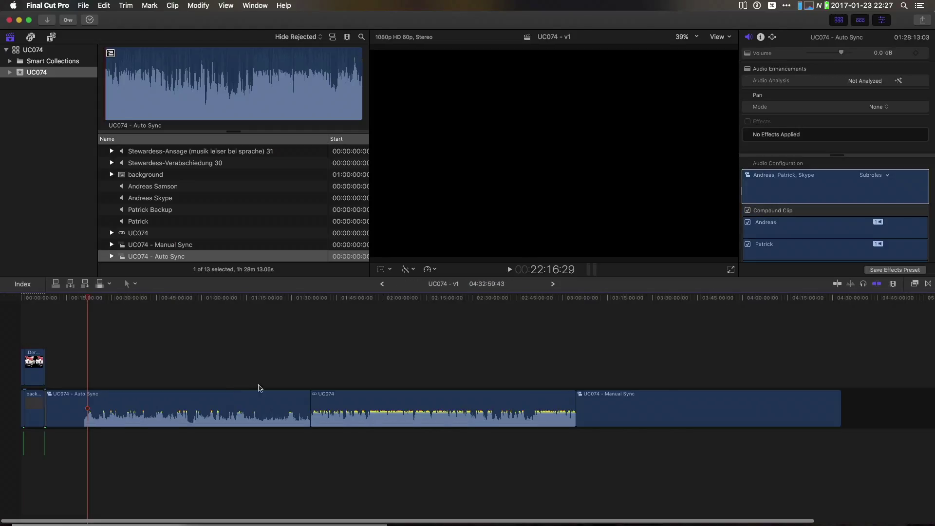
- Delete the UC074 clip that follows UC074 - Auto Sync and refit the timeline
mouse_move(306, 398)
left_mouse_down()
mouse_move(311, 405)
mouse_move(299, 405)
mouse_move(320, 406)
left_mouse_up()
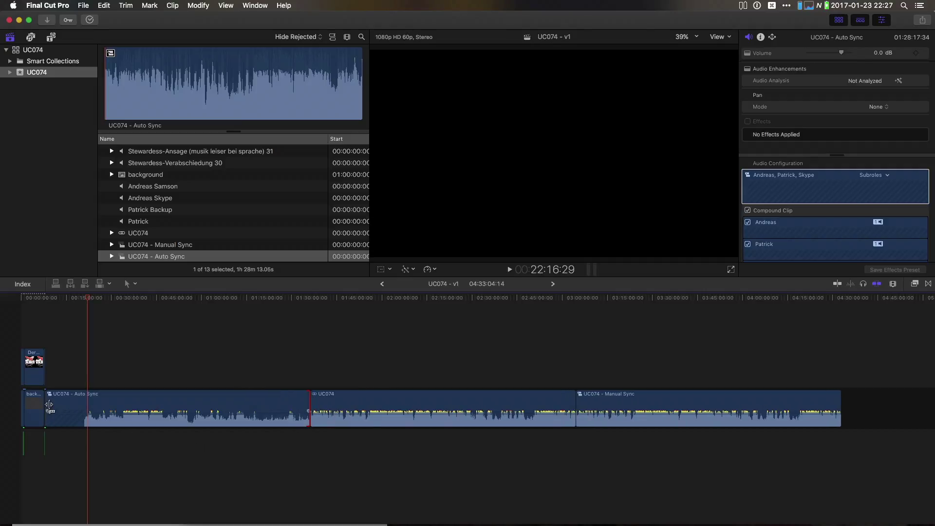
left_click(46, 406)
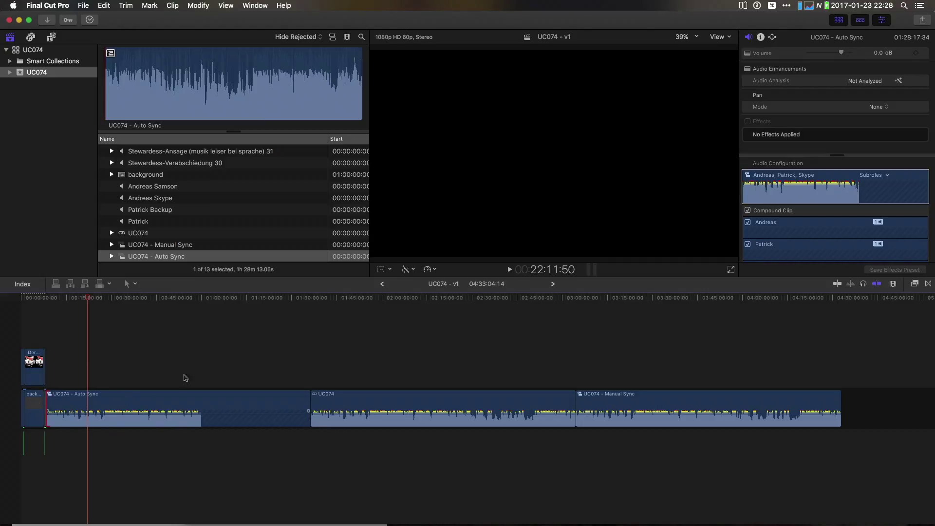
left_click_drag(318, 316, 491, 470)
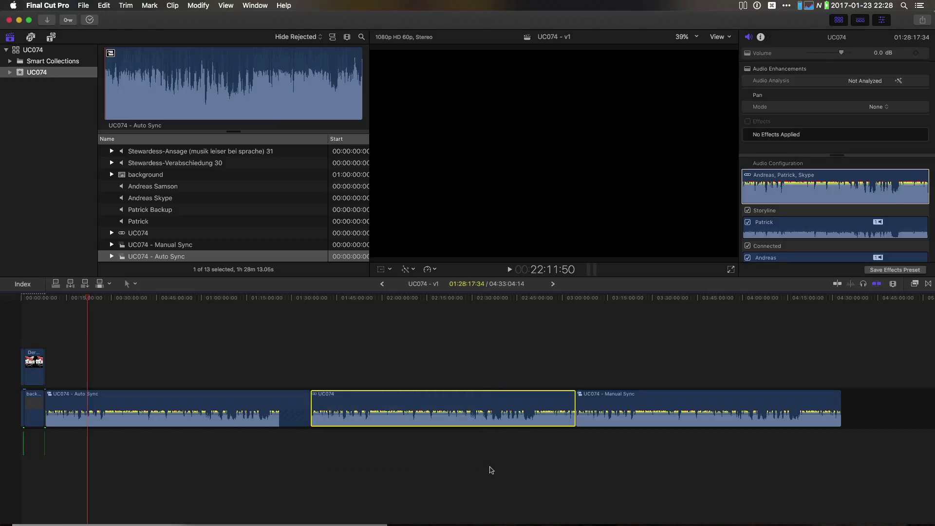
key("Delete")
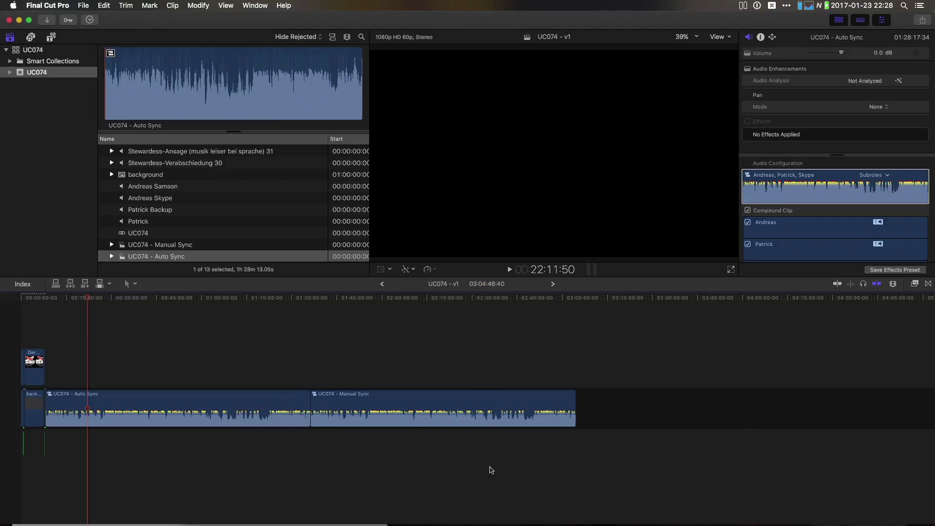
key("shift+z")
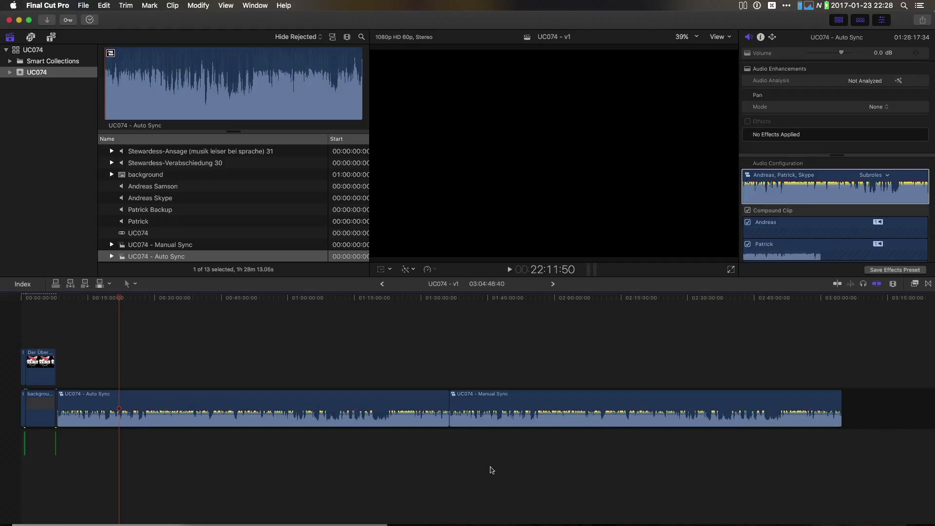
- Delete the UC074 - Manual Sync clip and fit the shortened project in view
left_click(615, 392)
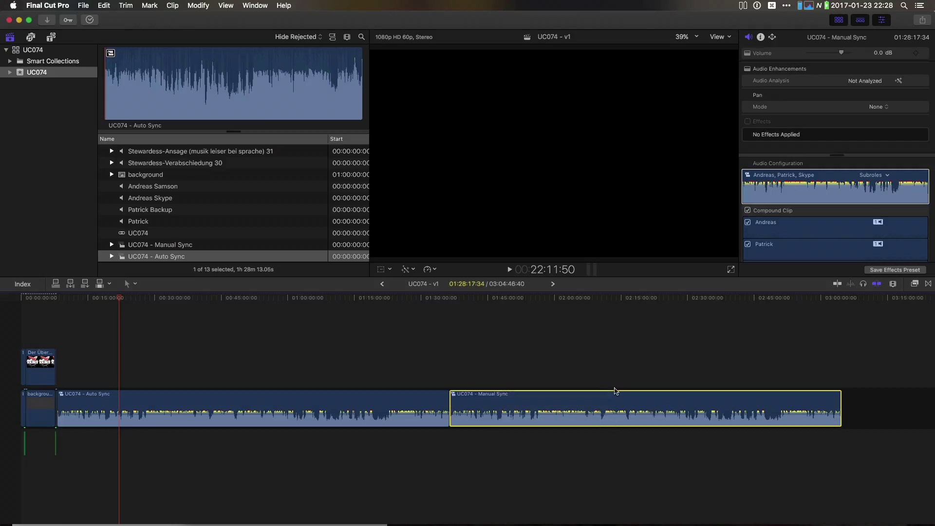
key("Delete")
key("shift+z")
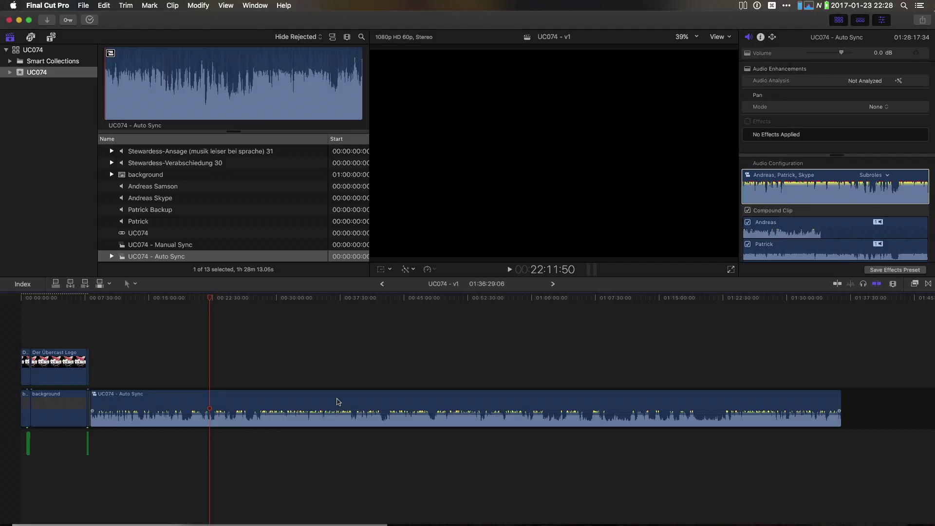
- Show audio lanes in the Roles index and expand Dialogue into Andreas, Patrick and Skype lanes
left_click(22, 284)
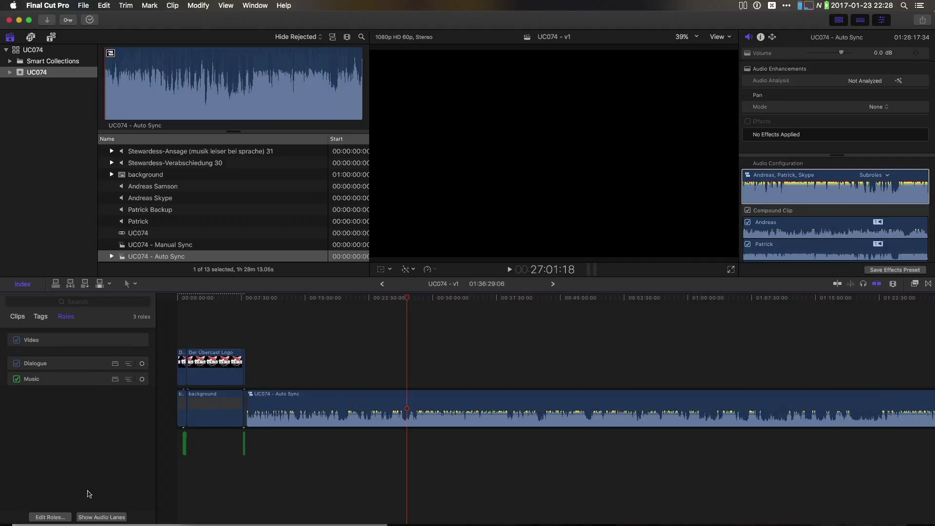
left_click(116, 517)
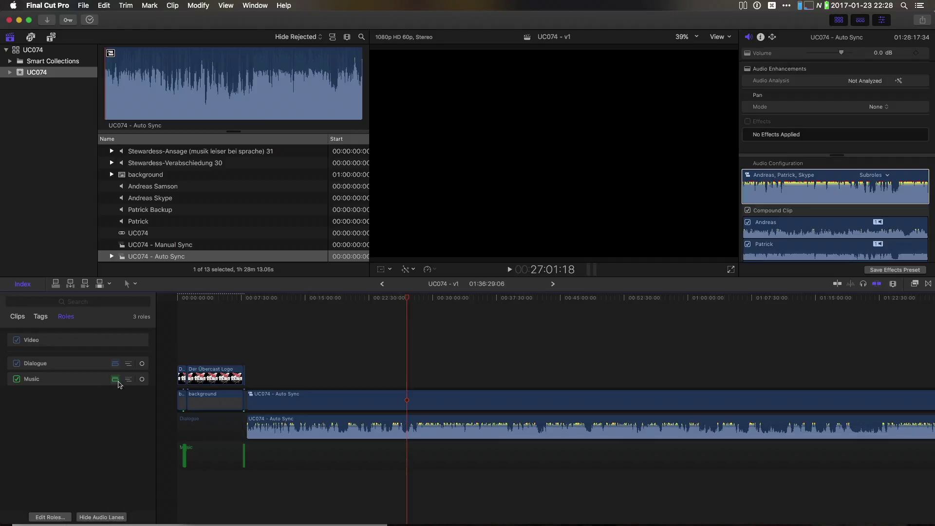
left_click(127, 366)
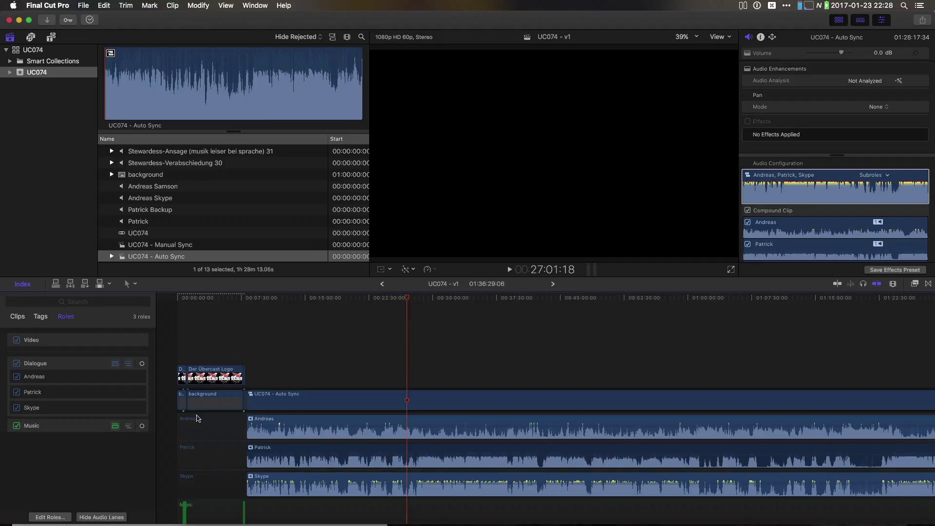
- Select the Skype lane and uncheck Skype in the Audio Configuration to mute it
left_click(284, 437)
left_click(282, 489)
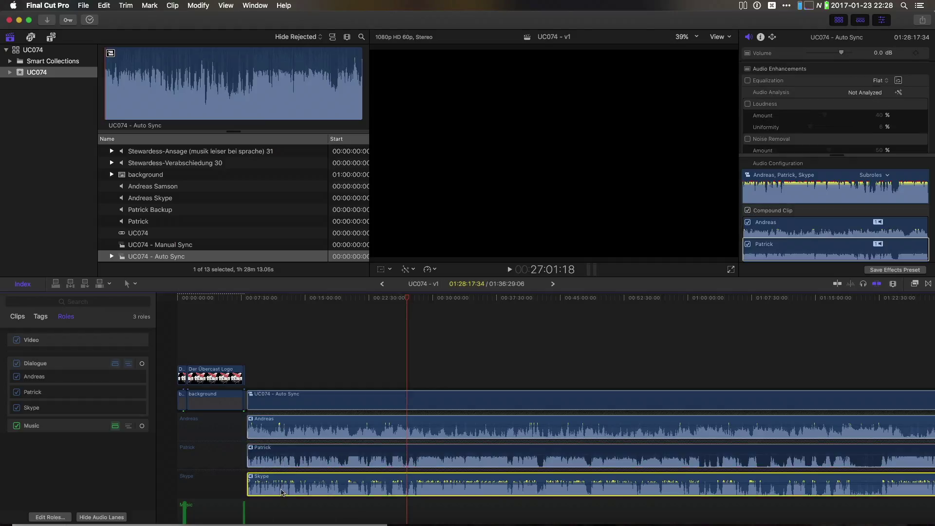
scroll(799, 215, "down", 2)
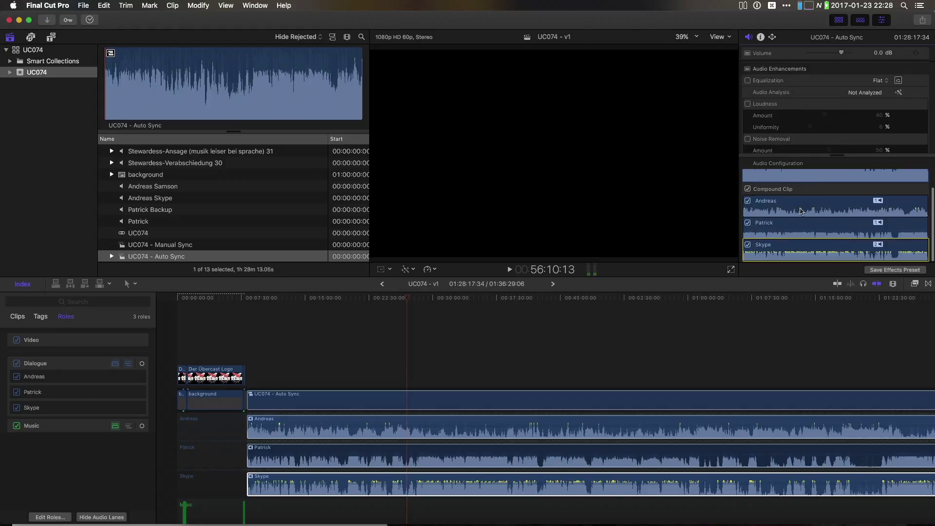
left_click(749, 245)
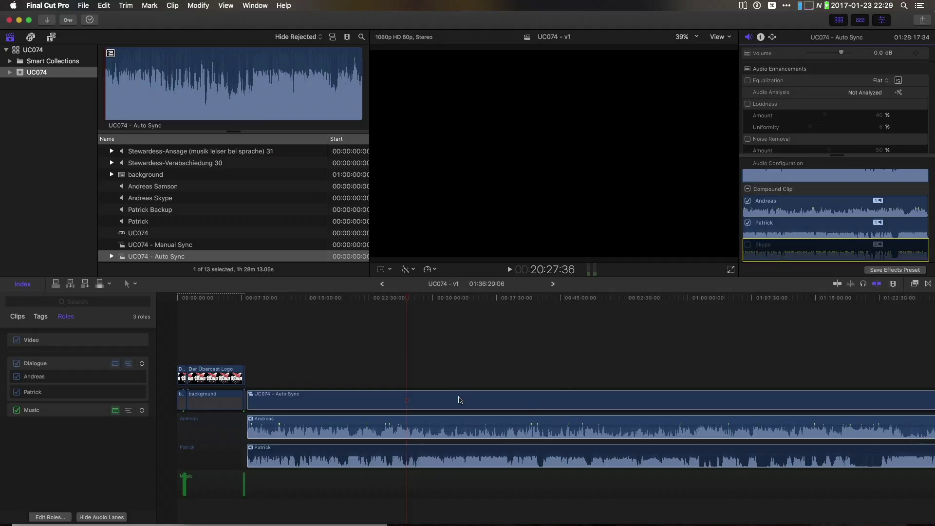
- Select the Andreas lane clip and expand the Audio Inspector to full height
left_click(234, 427)
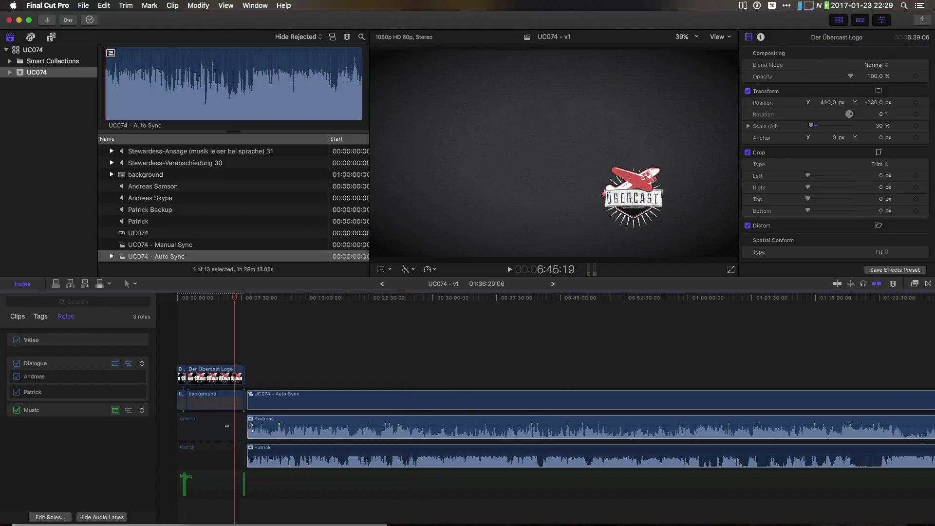
left_click(352, 428)
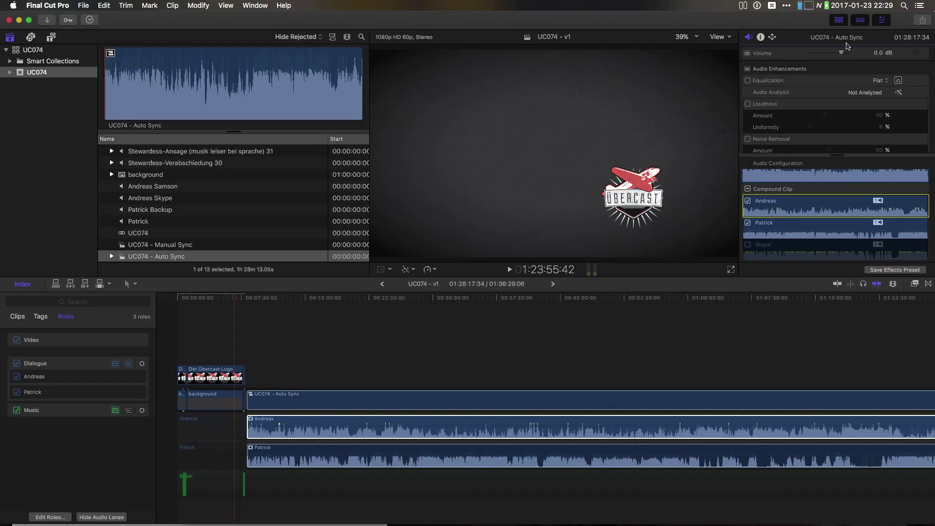
double_click(845, 40)
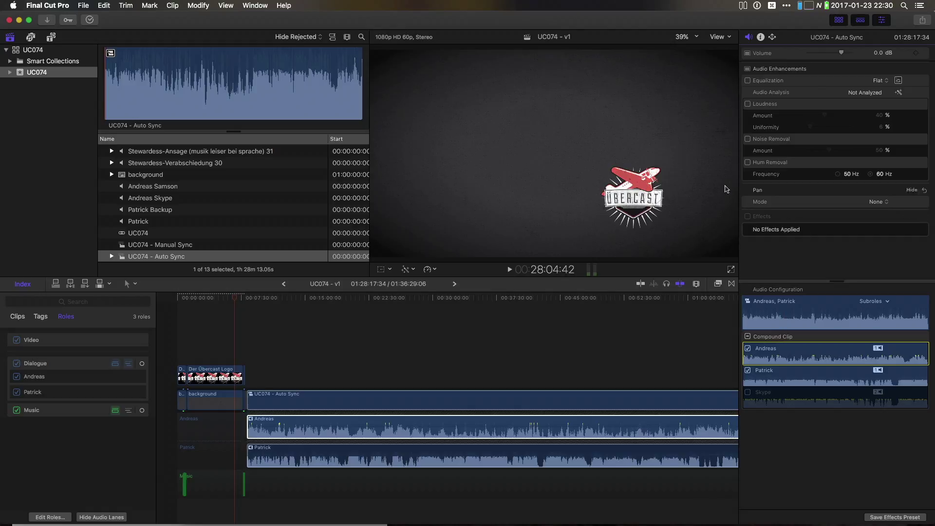
- Turn on Noise Removal at 15% and Loudness for the Andreas component
left_click(747, 139)
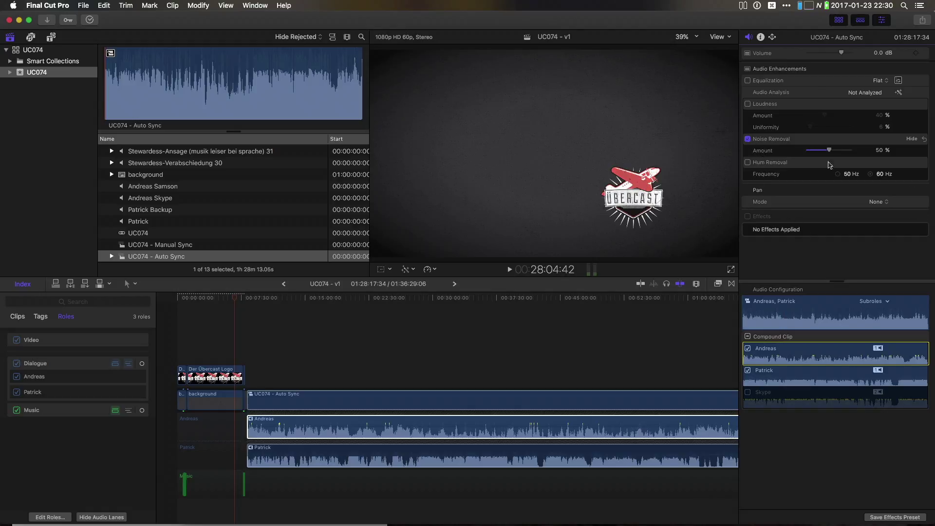
left_click(877, 150)
type("15")
key("Return")
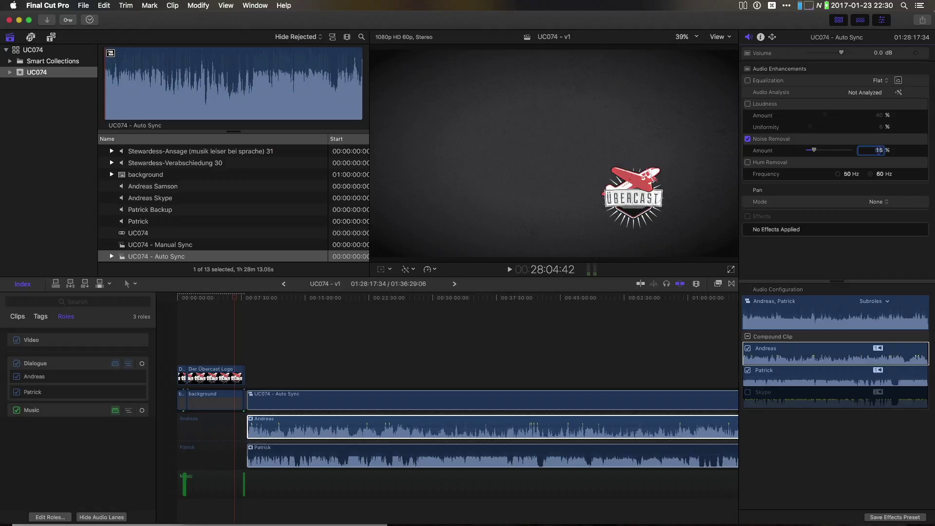
left_click(748, 104)
- Select the Patrick component and turn on Noise Removal at 15%
left_click(521, 453)
left_click(746, 377)
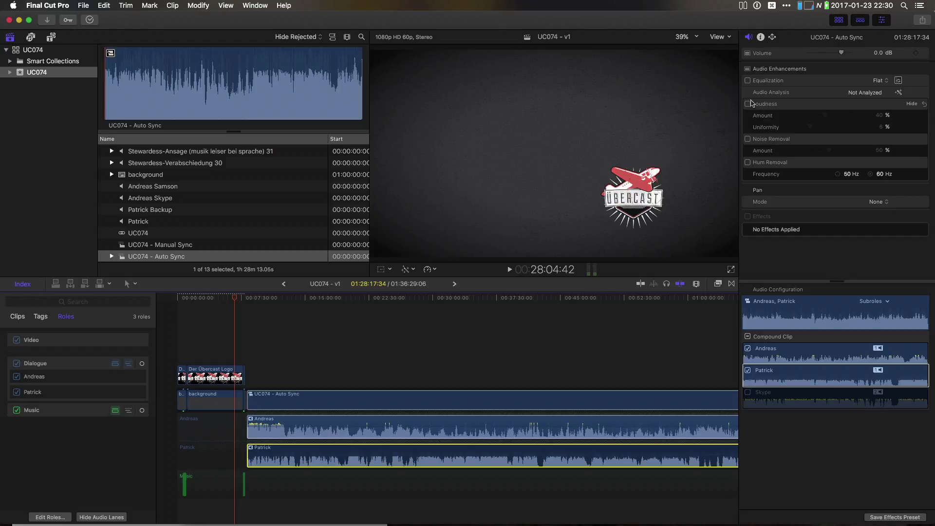
left_click(748, 139)
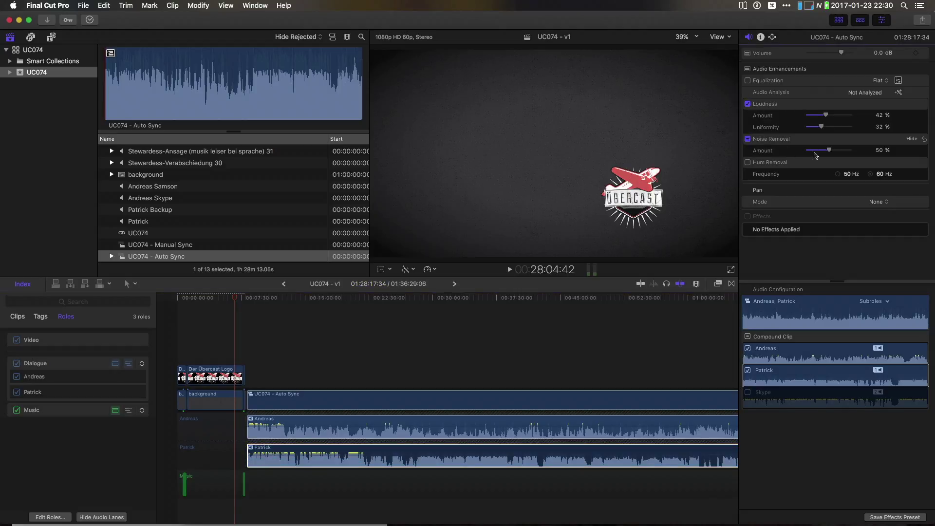
left_click(879, 150)
type("15")
key("Return")
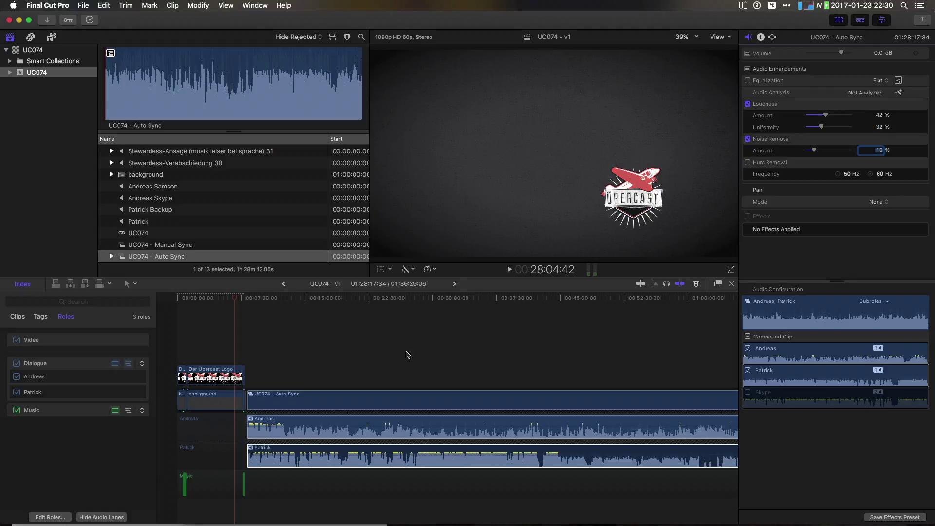
left_click(346, 354)
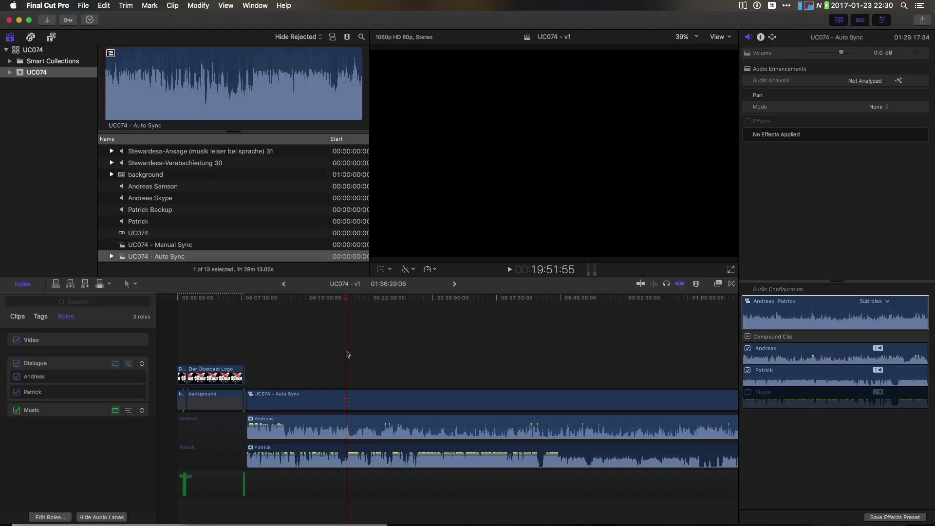
- Show the audio meters with Shift-Command-8, then select and drag the UC074 - Auto Sync clip
key("super+shift+8")
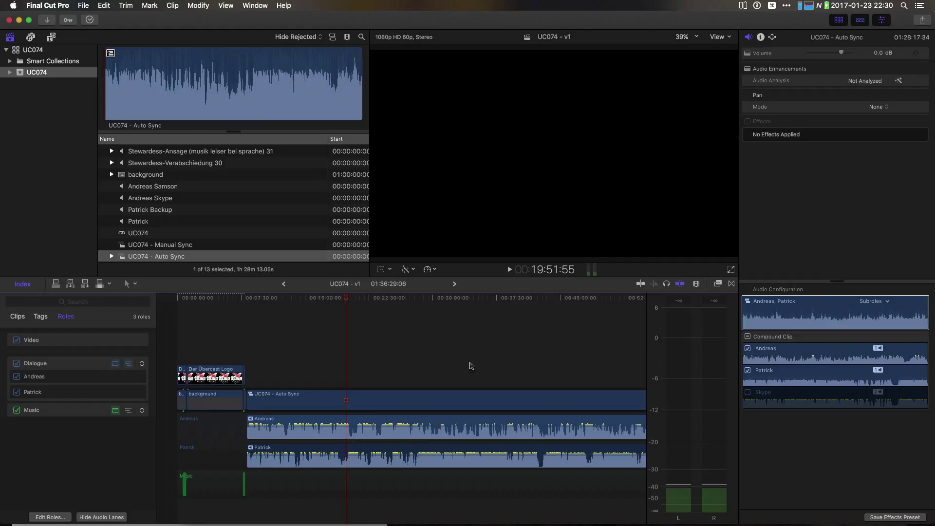
left_click(273, 398)
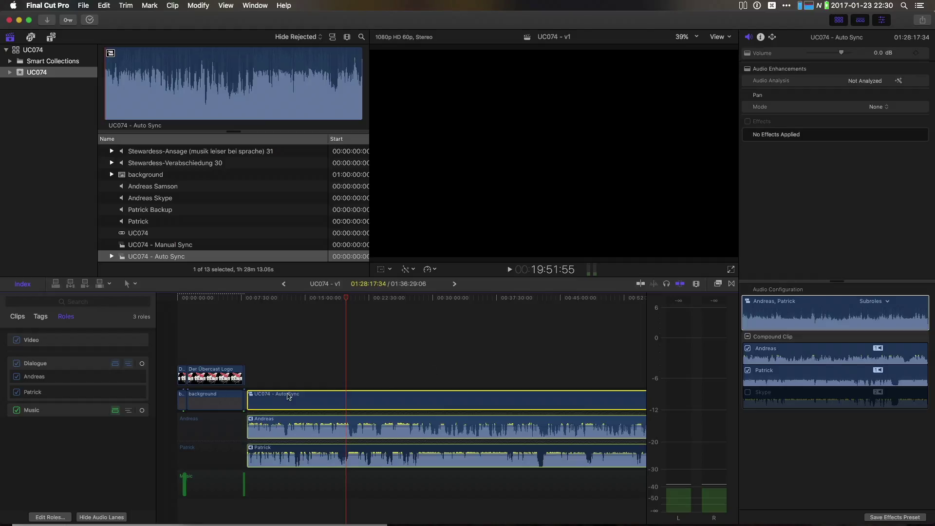
left_click_drag(288, 397, 312, 399)
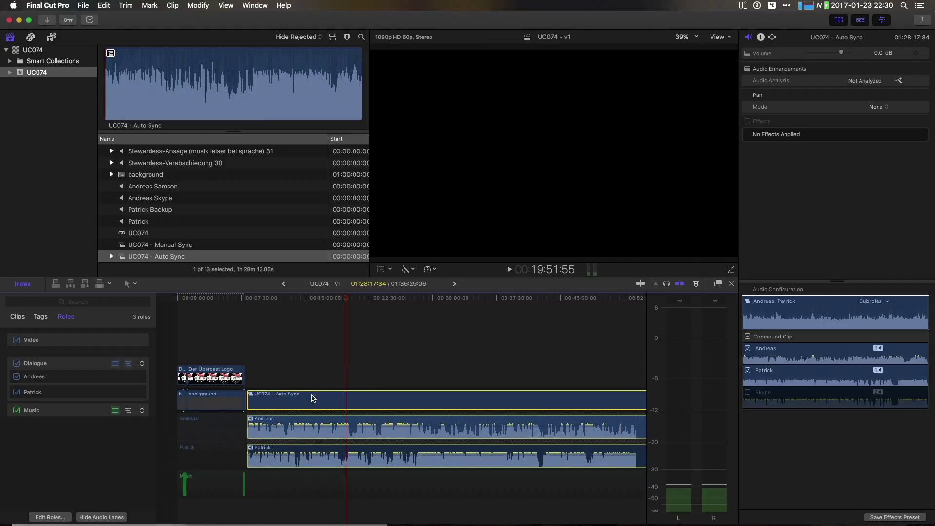